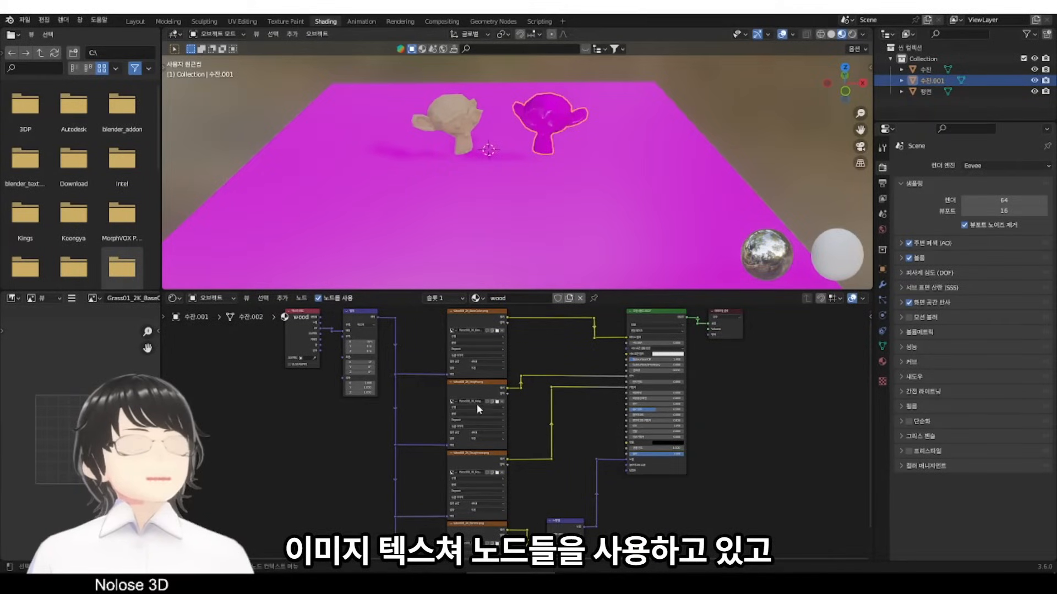
- Inspect the shader nodes of the sand monkey and the ground plane, selecting the plane's base color image texture node
click(444, 125)
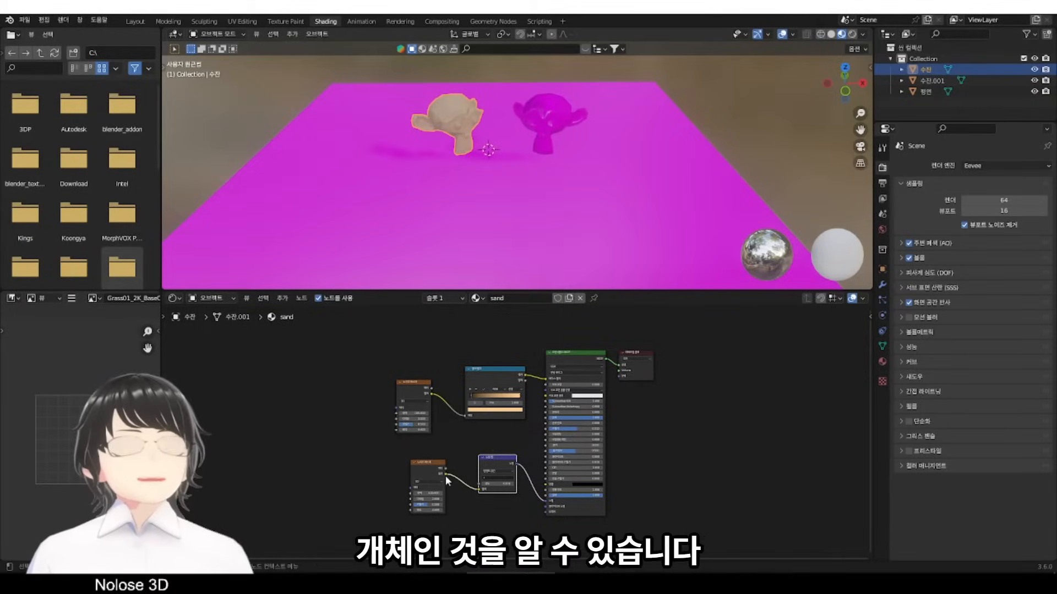
click(601, 235)
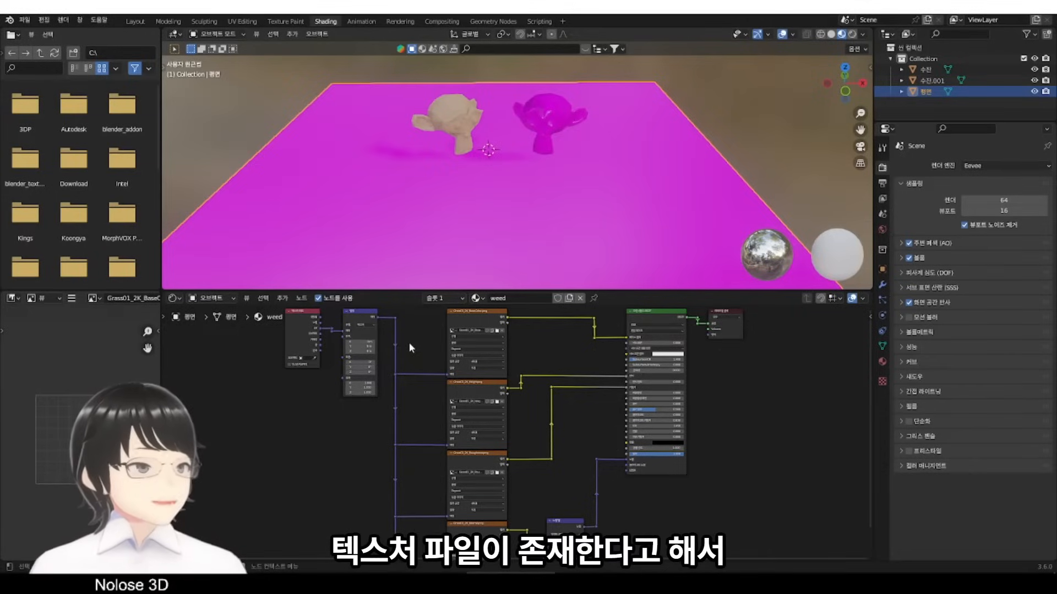
click(464, 318)
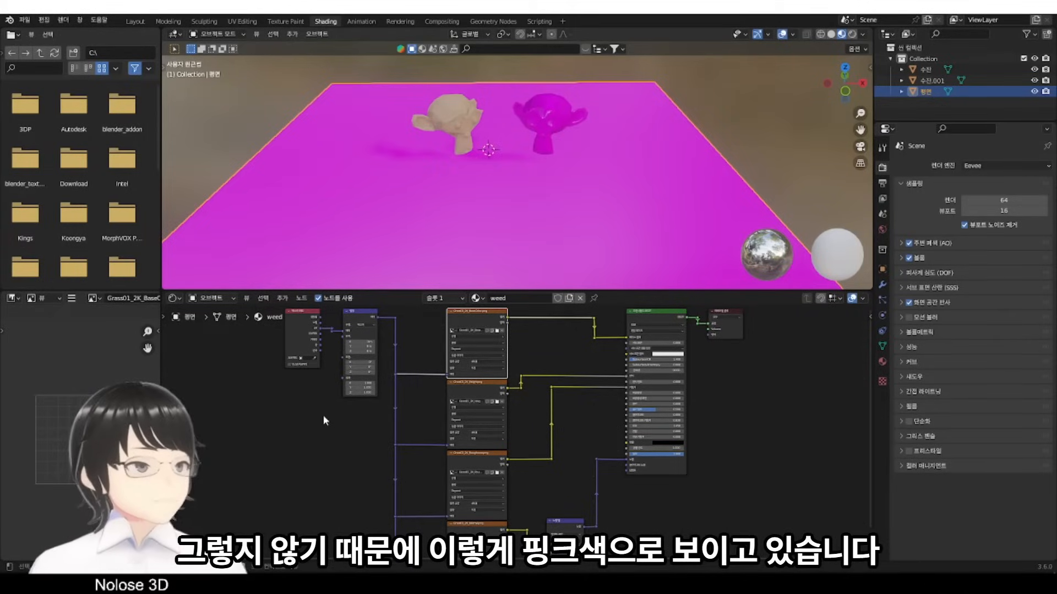
- Switch to File Explorer and examine the project file and the texture images inside the 이미지 folder
mouse_move(368, 582)
click(380, 540)
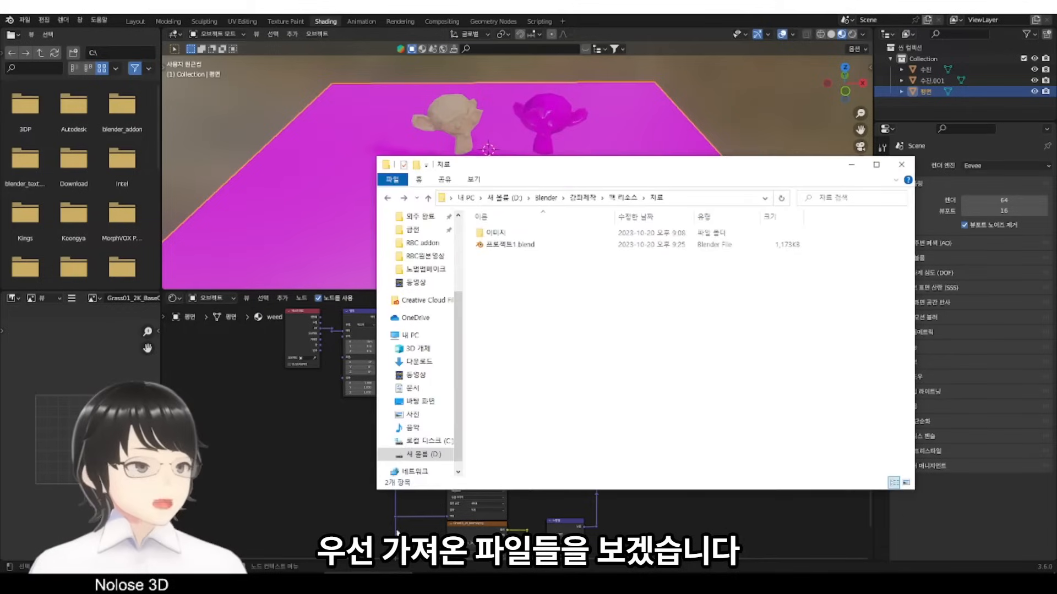
click(566, 244)
drag(574, 169, 526, 196)
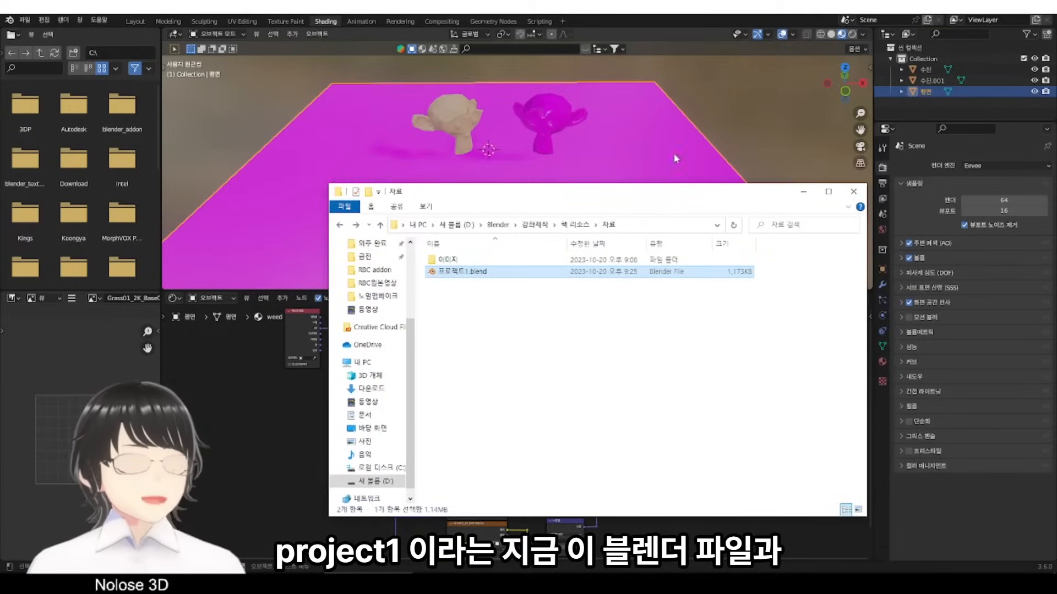
click(513, 260)
double_click(513, 260)
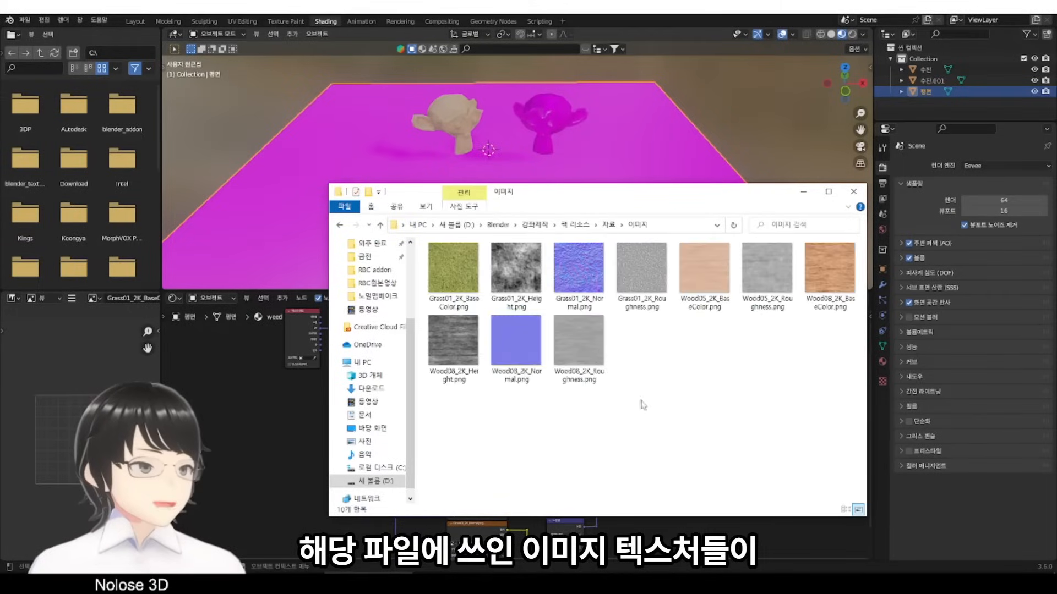
click(610, 226)
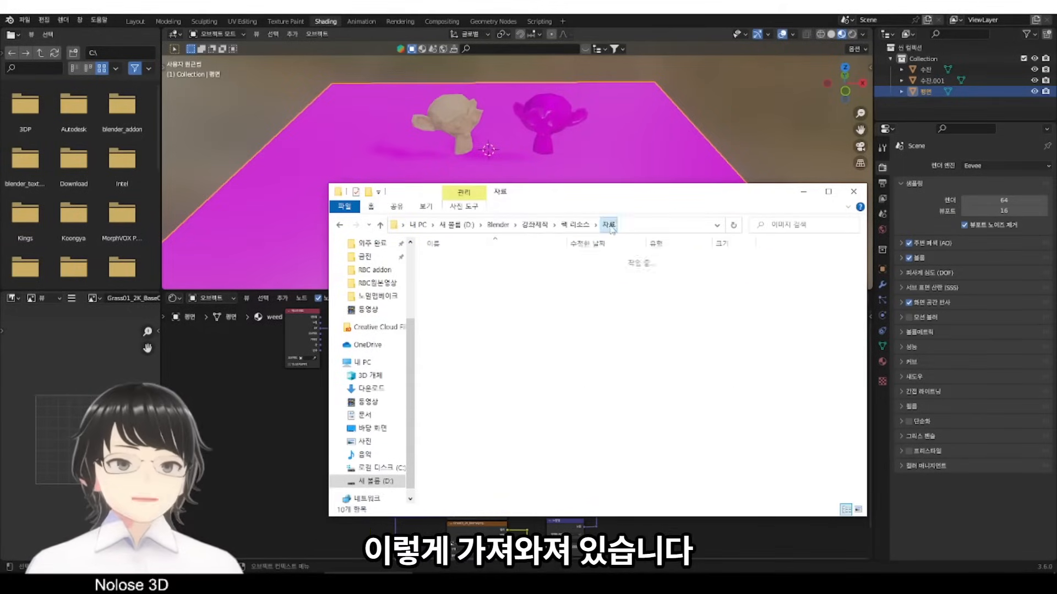
double_click(467, 263)
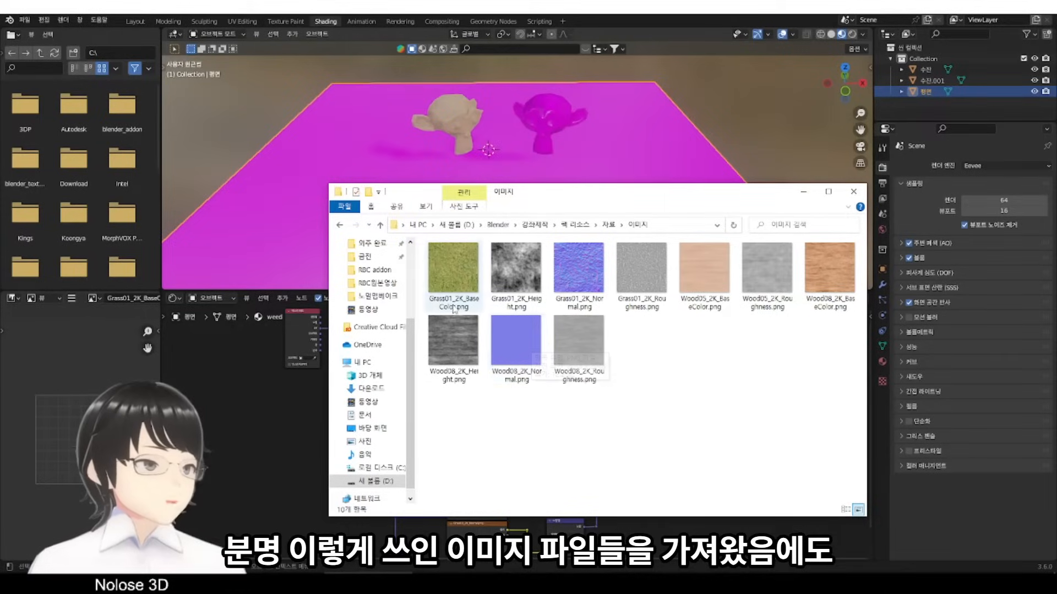
- Return to Blender and try to reload the images of the ground plane's weed material
click(796, 192)
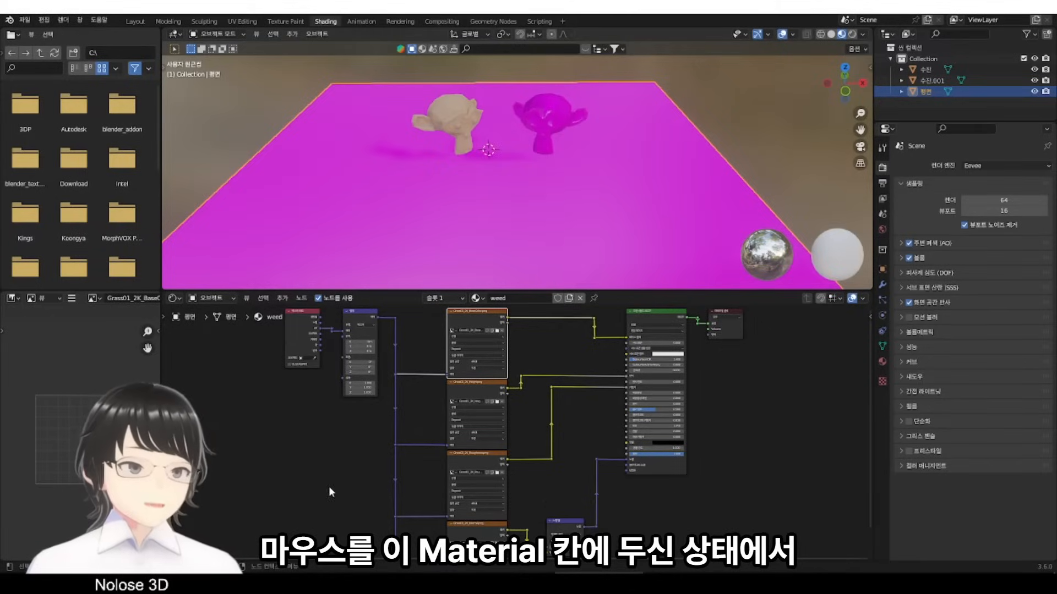
scroll(331, 457, down, 1)
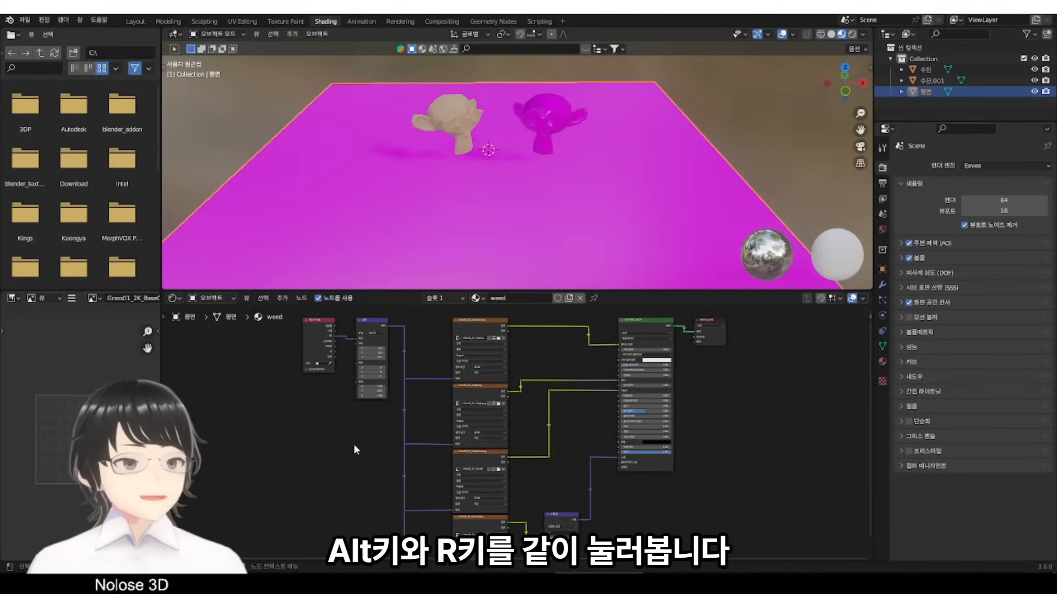
key(alt+r)
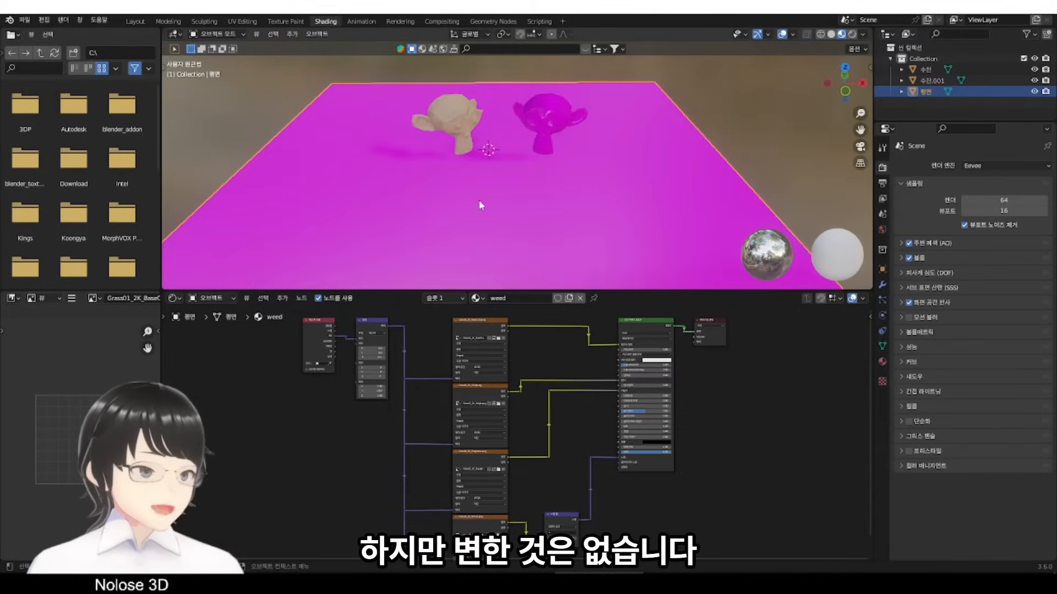
- In File Explorer, rename the 이미지 folder in the 자료 directory as Textures
mouse_move(413, 583)
click(380, 532)
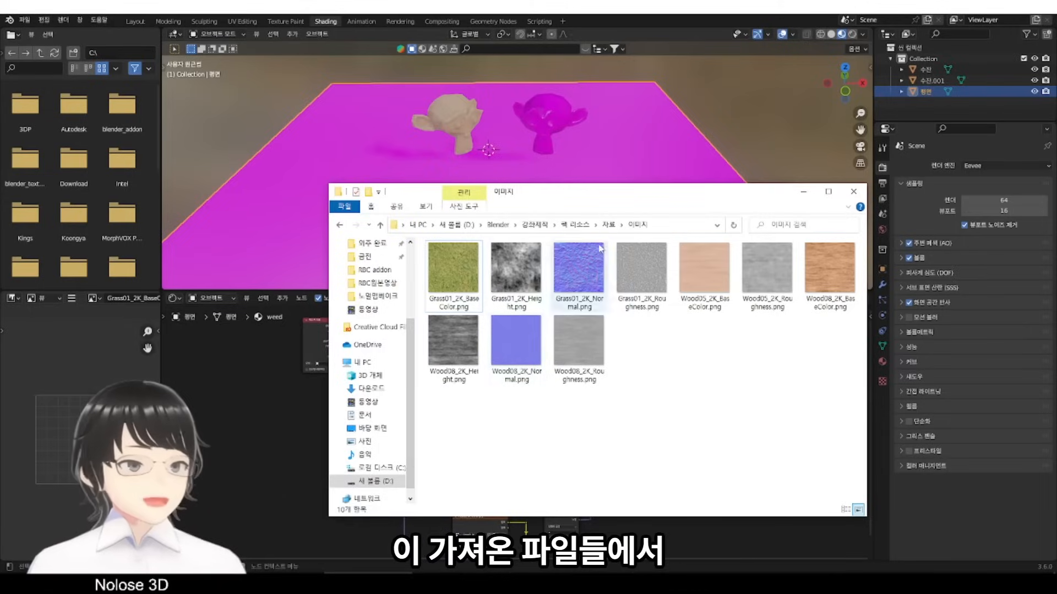
click(608, 224)
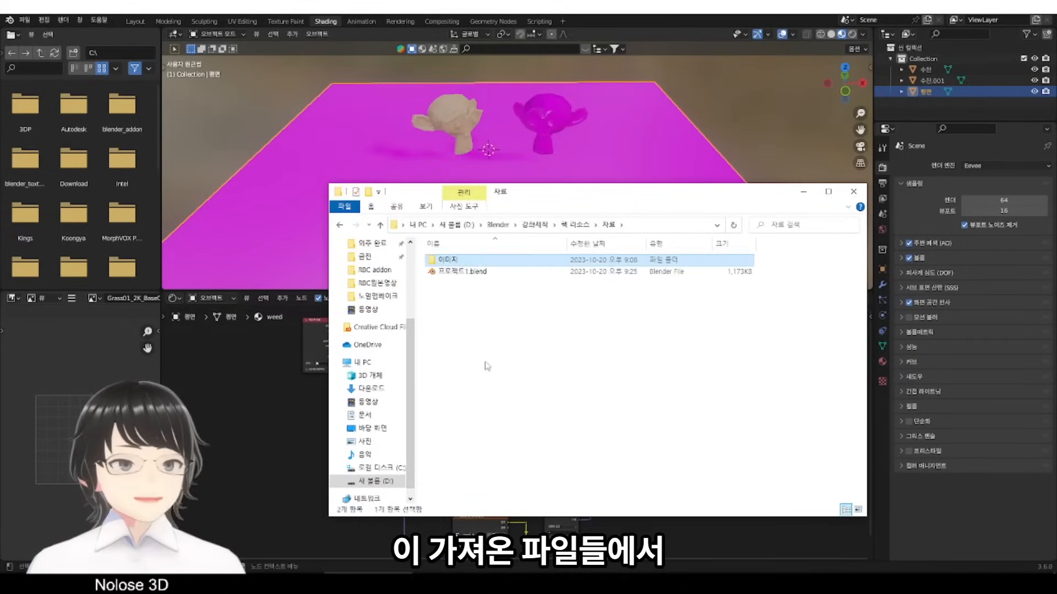
click(463, 262)
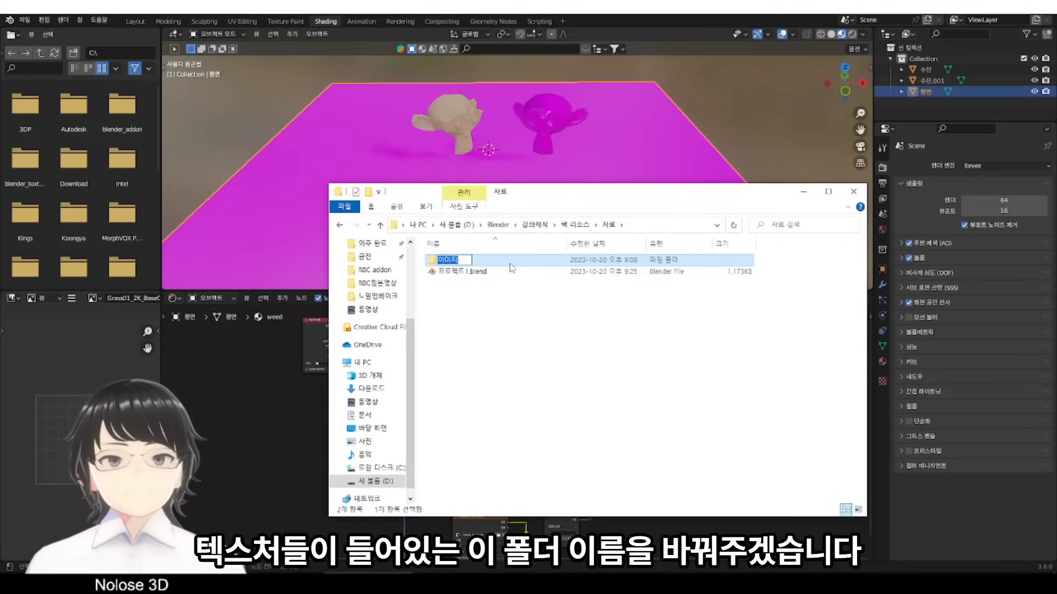
text(Textures)
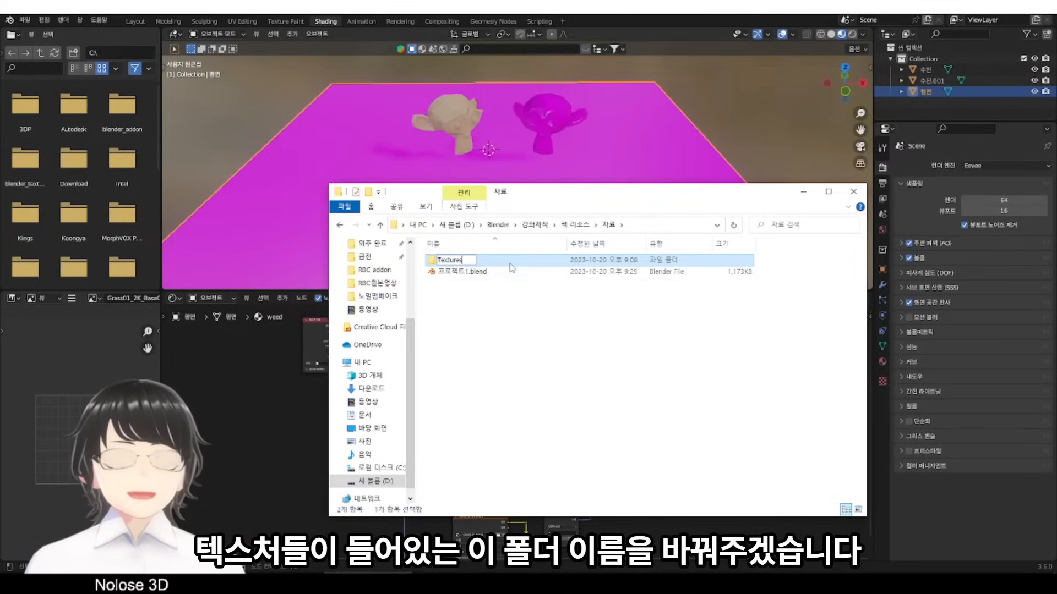
key(Return)
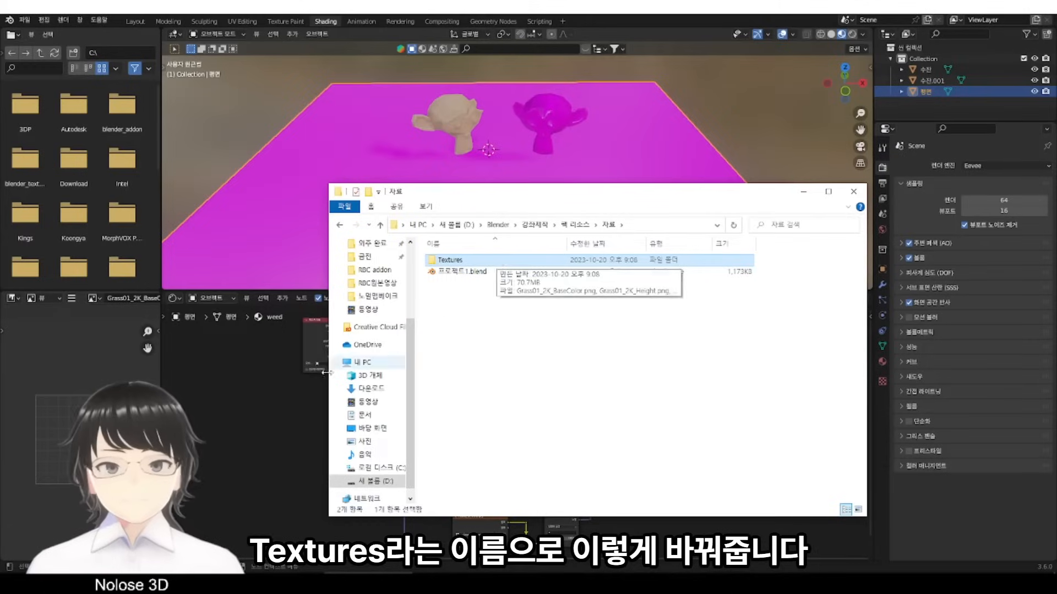
- Back in Blender, reload the image textures of the ground plane's weed material
click(273, 387)
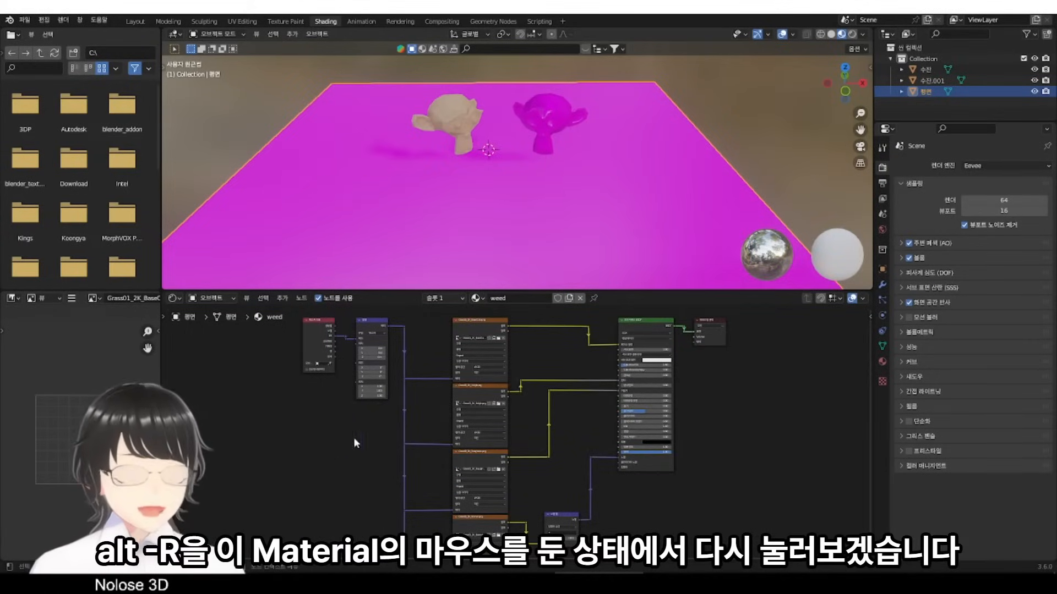
key(alt+r)
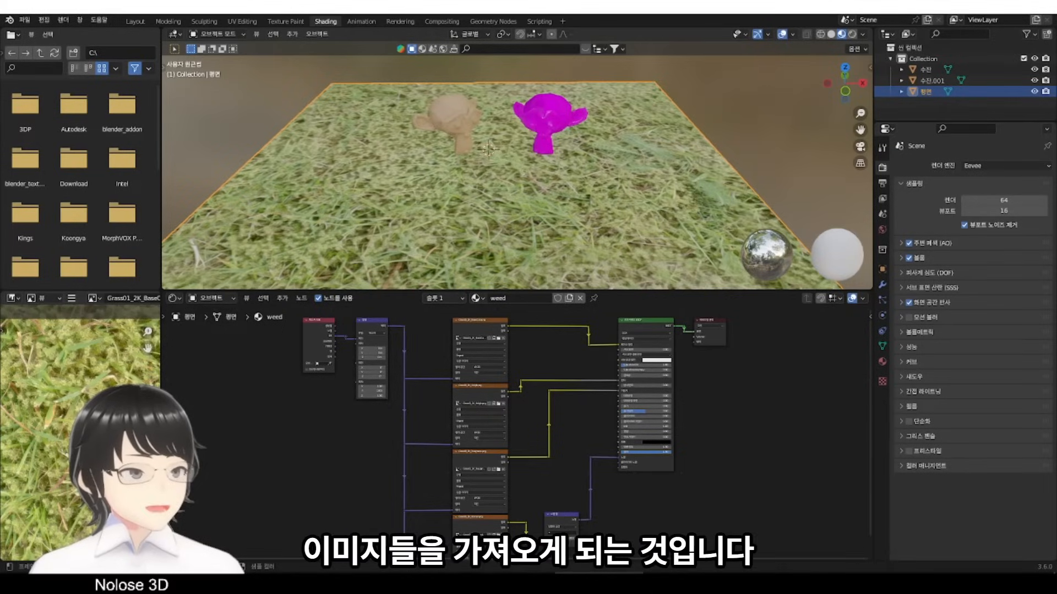
scroll(255, 347, down, 1)
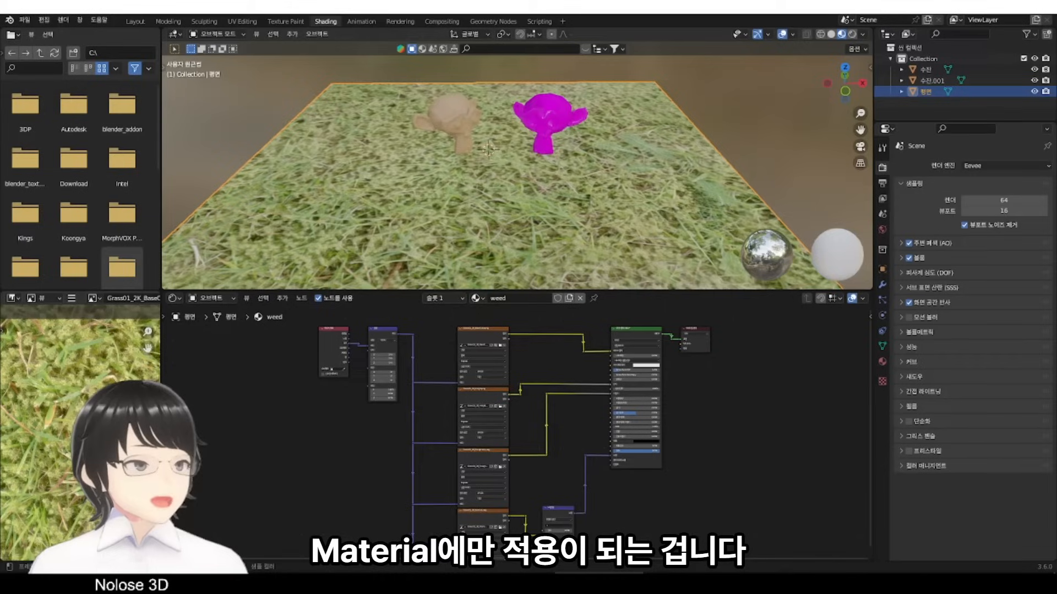
- Select the magenta monkey and relink its textures with Find Missing Files, using the Textures folder as the source
click(555, 121)
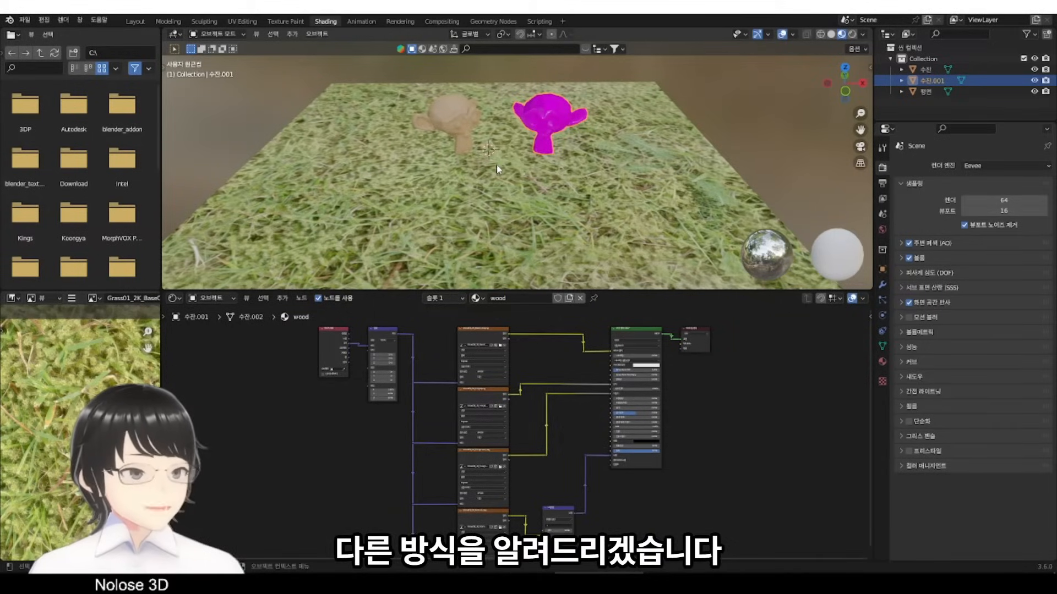
click(25, 20)
mouse_move(112, 200)
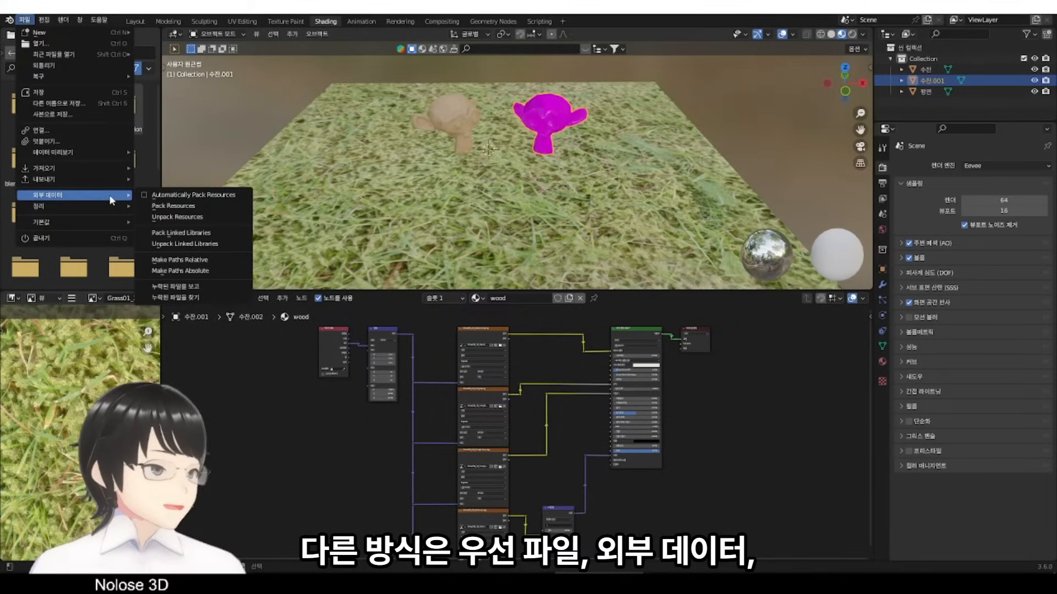
click(220, 297)
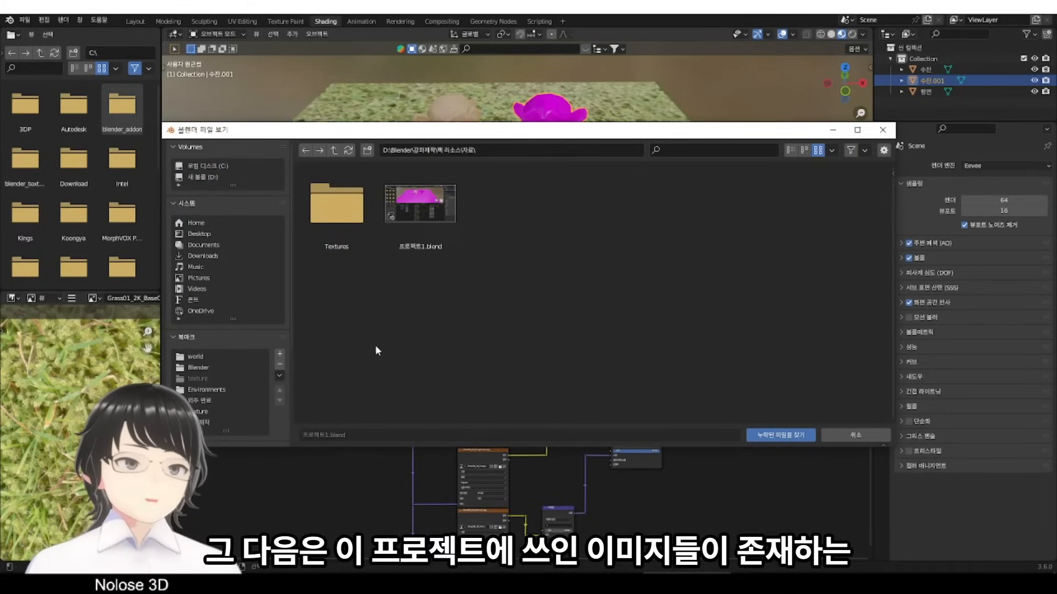
double_click(332, 223)
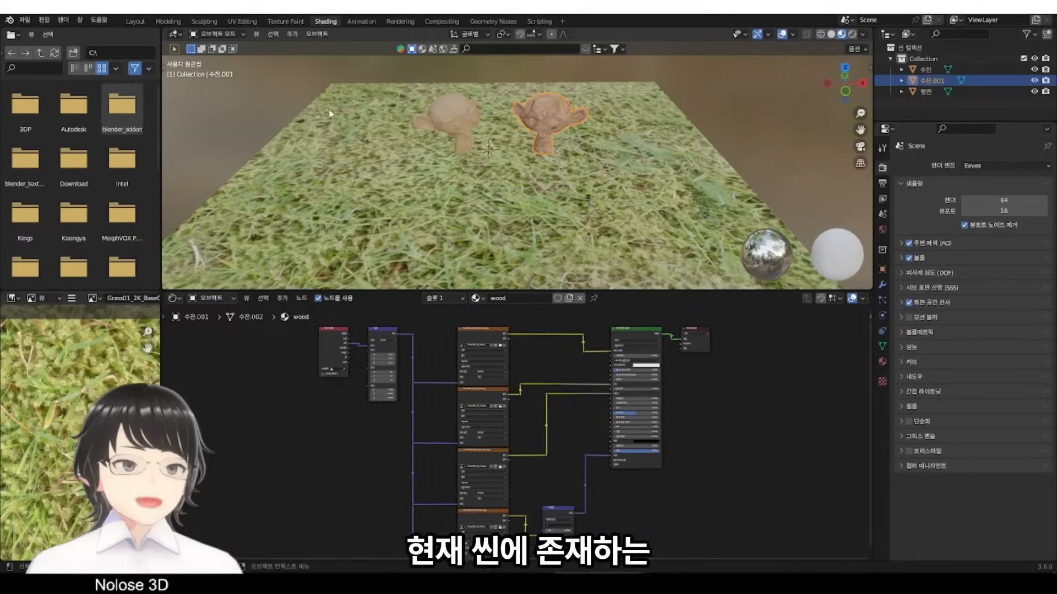
- Select both monkeys and the plane, and view the wood material's base color and height image textures
drag(734, 76, 239, 279)
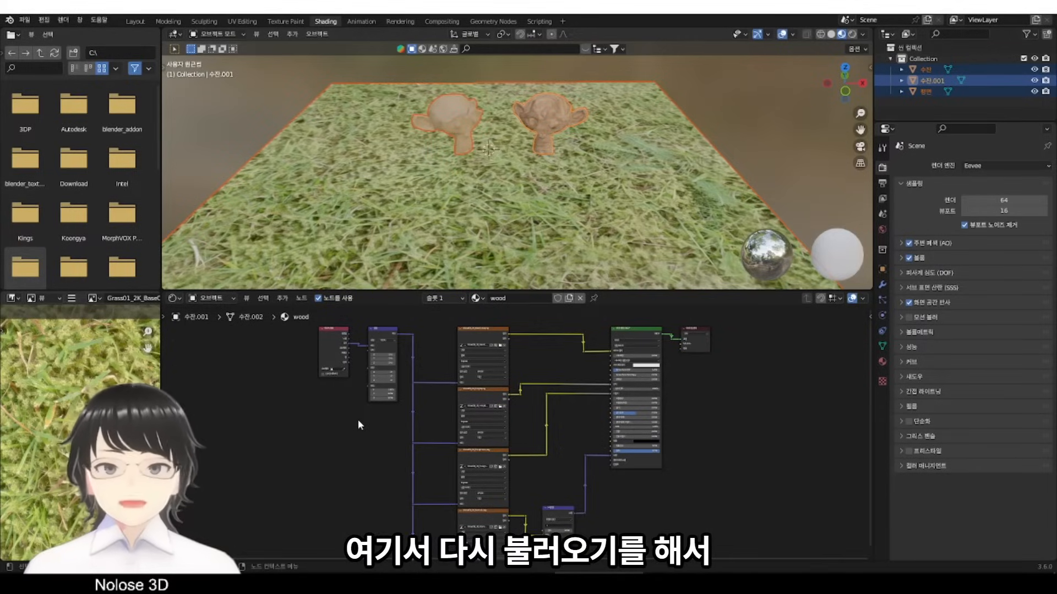
click(505, 359)
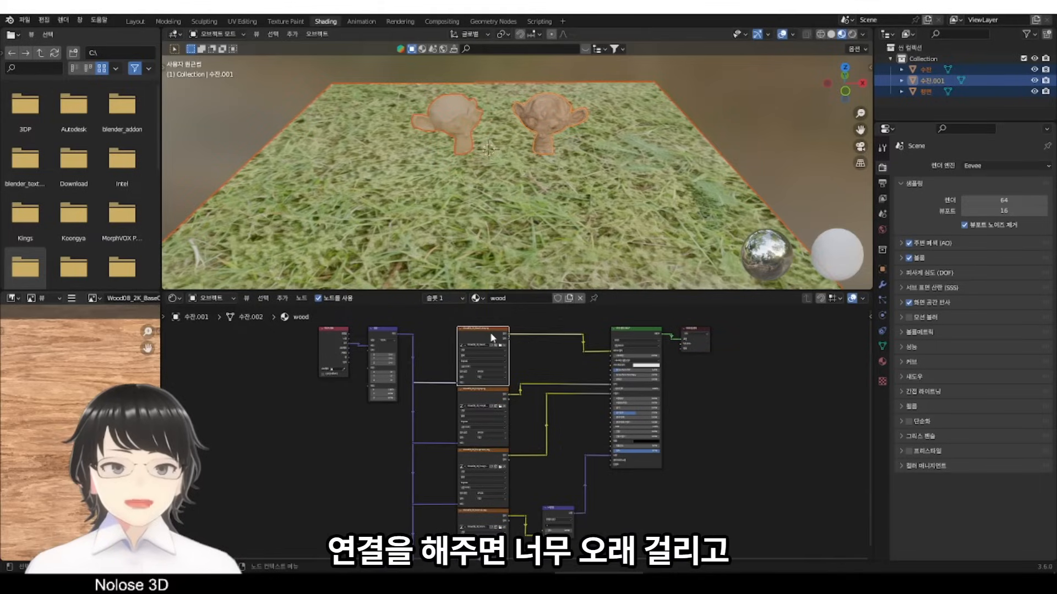
click(489, 395)
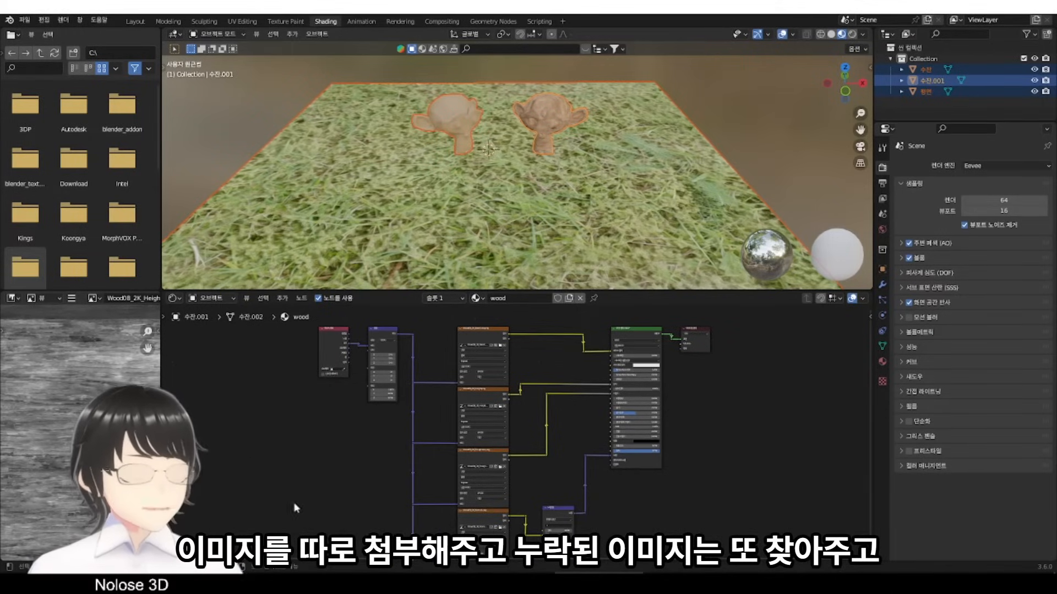
- Switch to File Explorer and delete the Textures folder from the 자료 directory, keeping only 프로젝트1.blend
click(369, 583)
drag(618, 353, 488, 250)
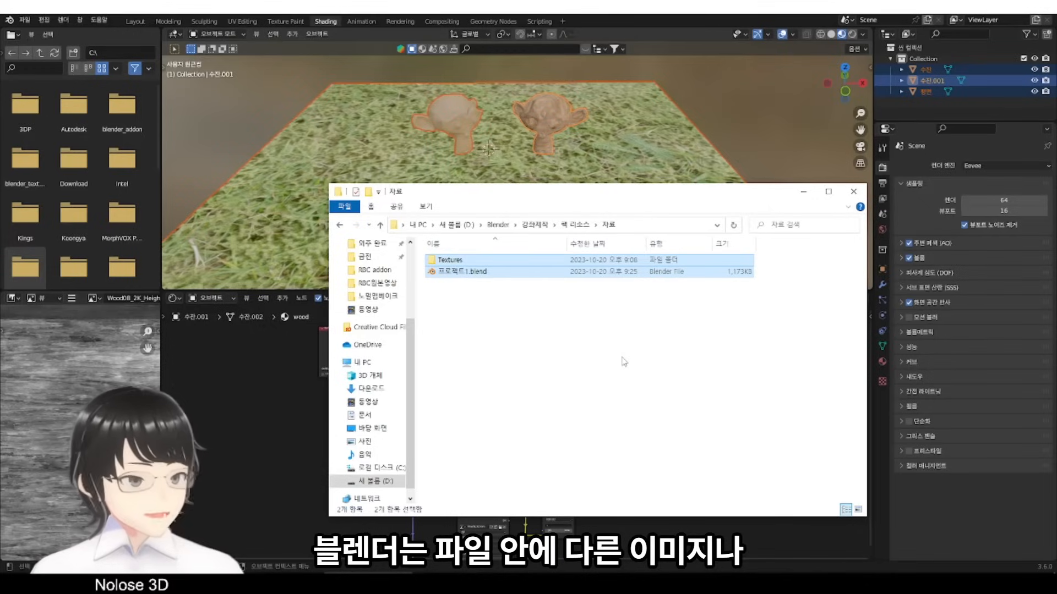
click(687, 275)
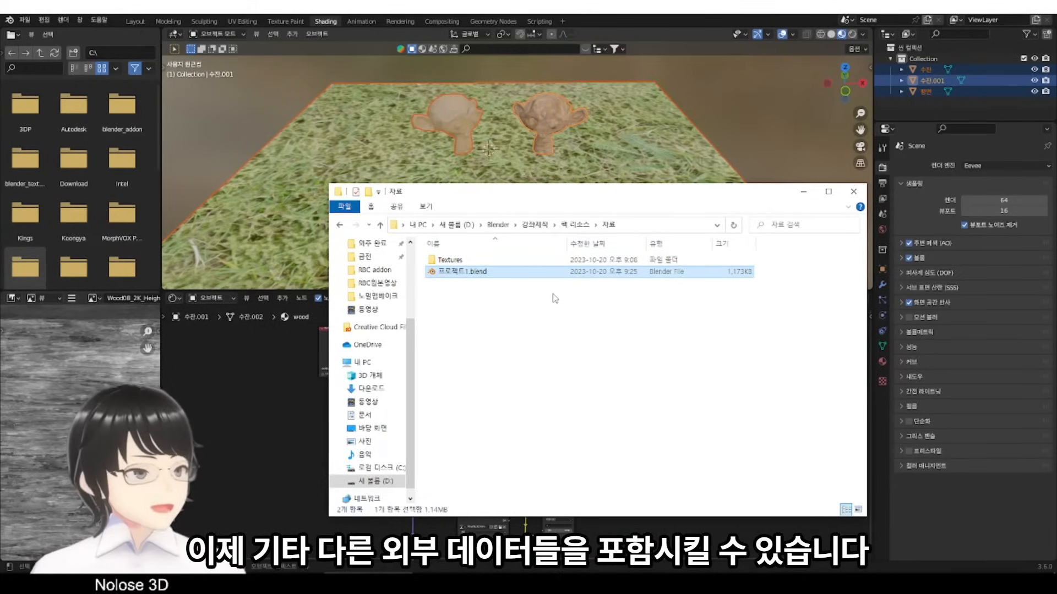
click(505, 262)
key(Delete)
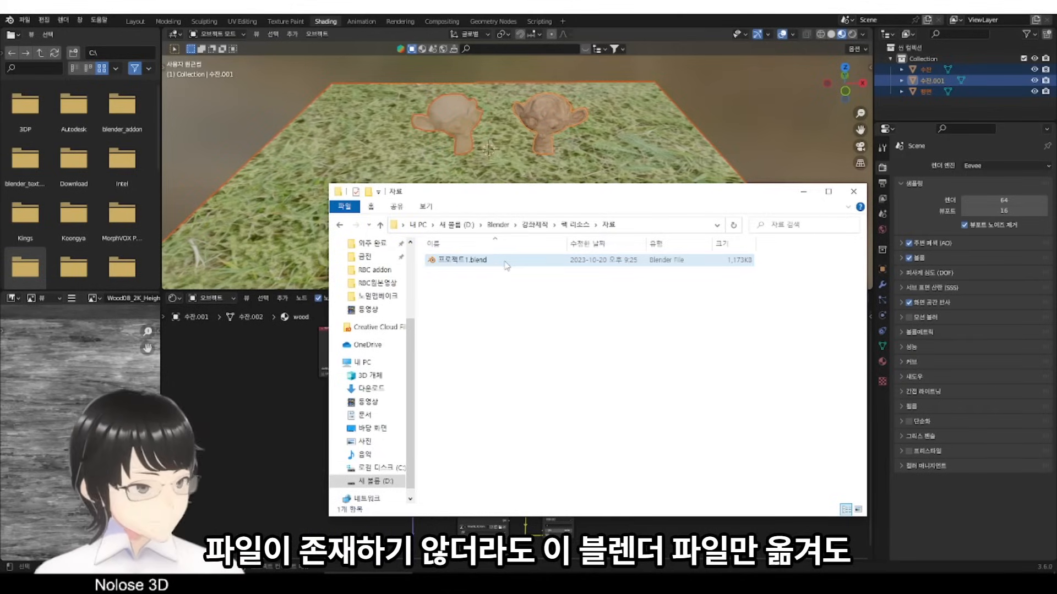
click(506, 262)
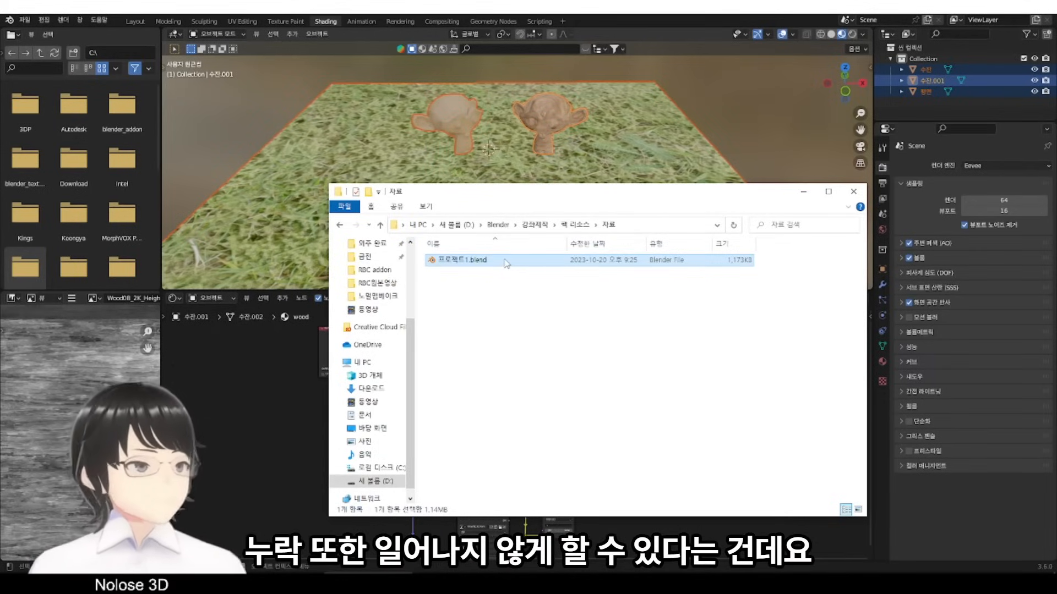
- Try to pack the external resources into the Blender file while the Textures folder is deleted
click(27, 20)
mouse_move(66, 197)
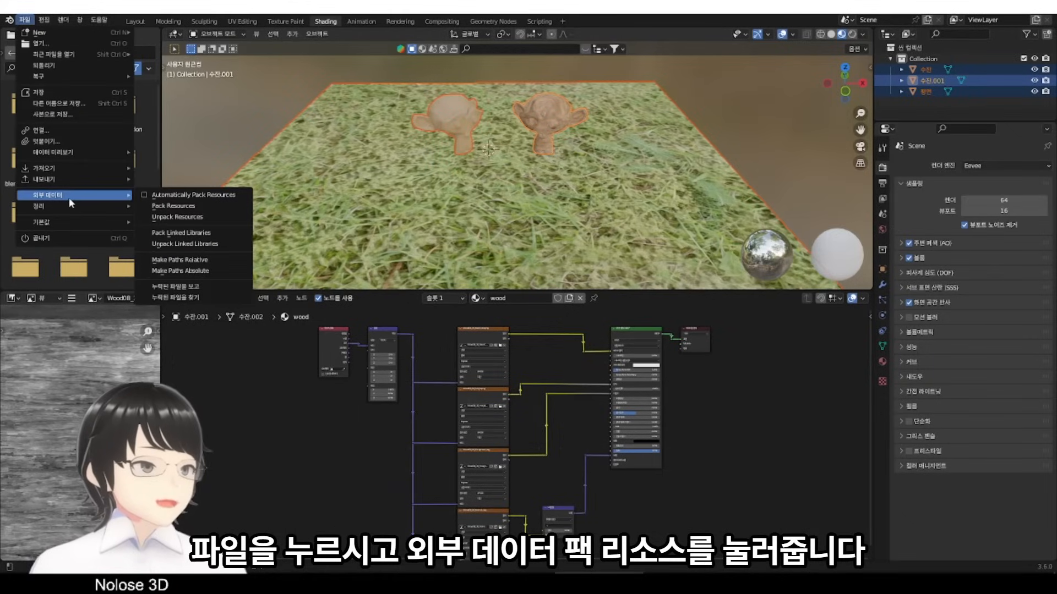
click(178, 207)
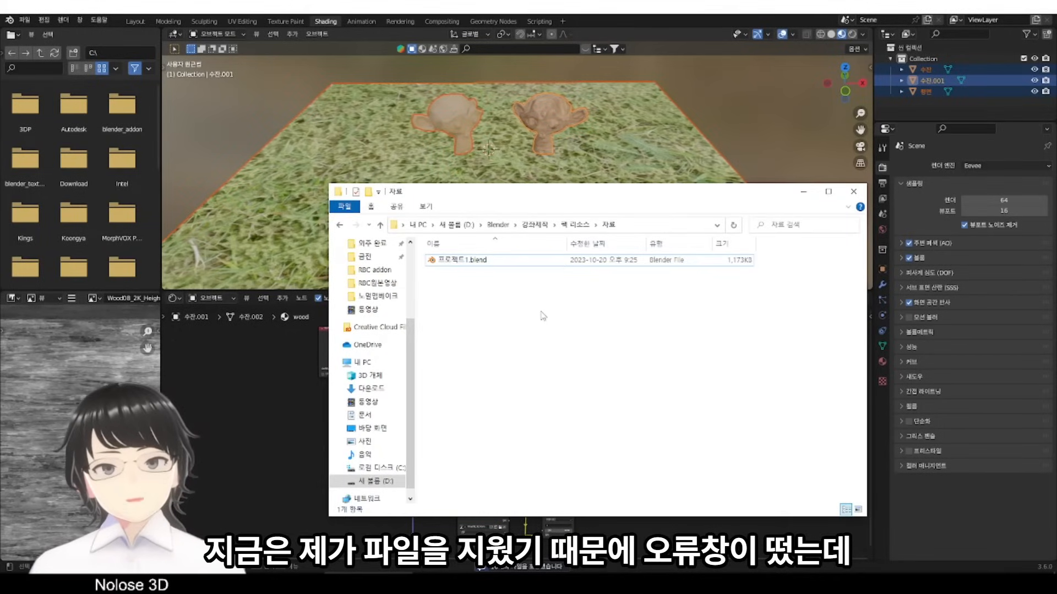
- Undo the deletion of the Textures folder in File Explorer
key(ctrl+z)
click(468, 262)
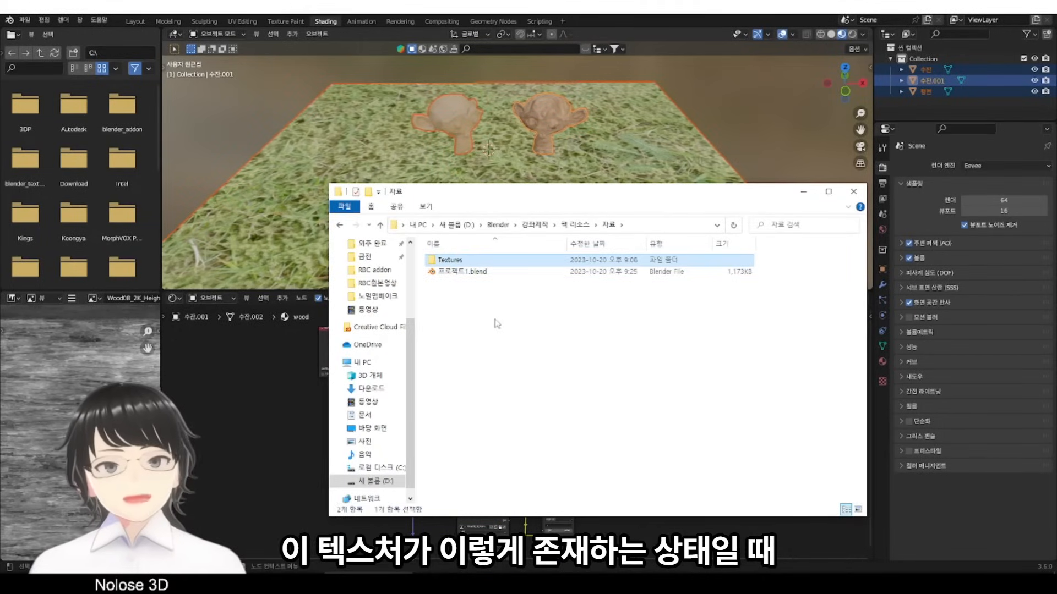
- Return to Blender and pack all external resources into the project file with Pack Resources
click(53, 21)
click(24, 20)
mouse_move(92, 199)
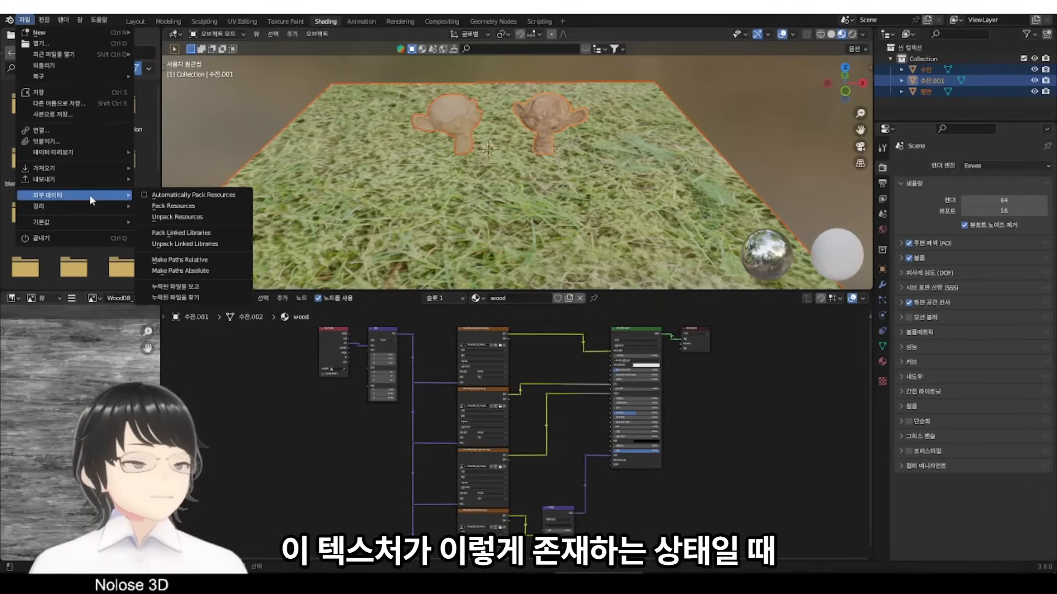
click(217, 208)
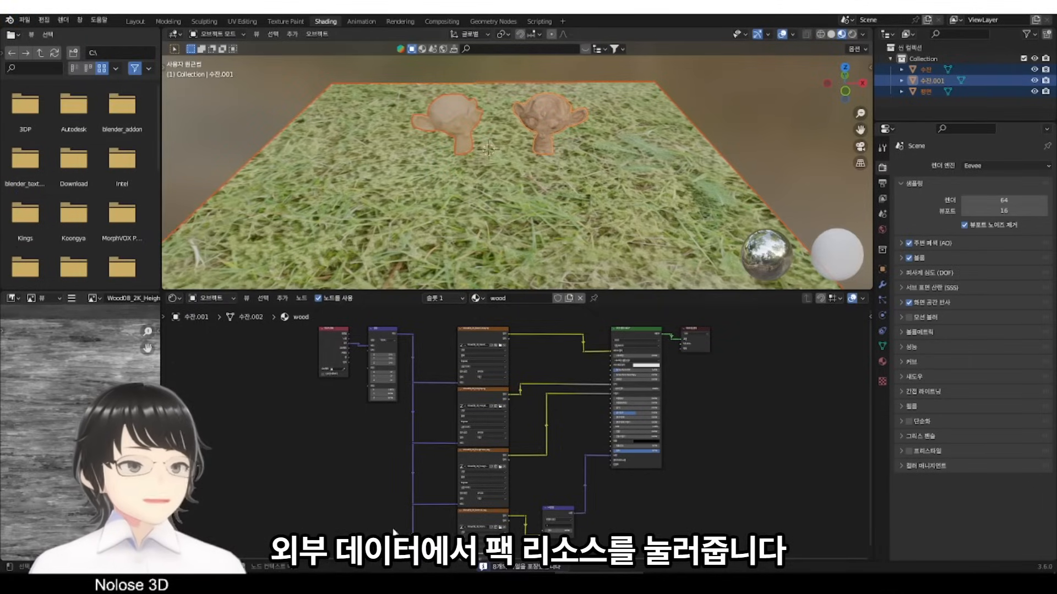
- Switch to File Explorer and examine the Textures folder's images and the 프로젝트1.blend file in the 자료 folder
click(380, 582)
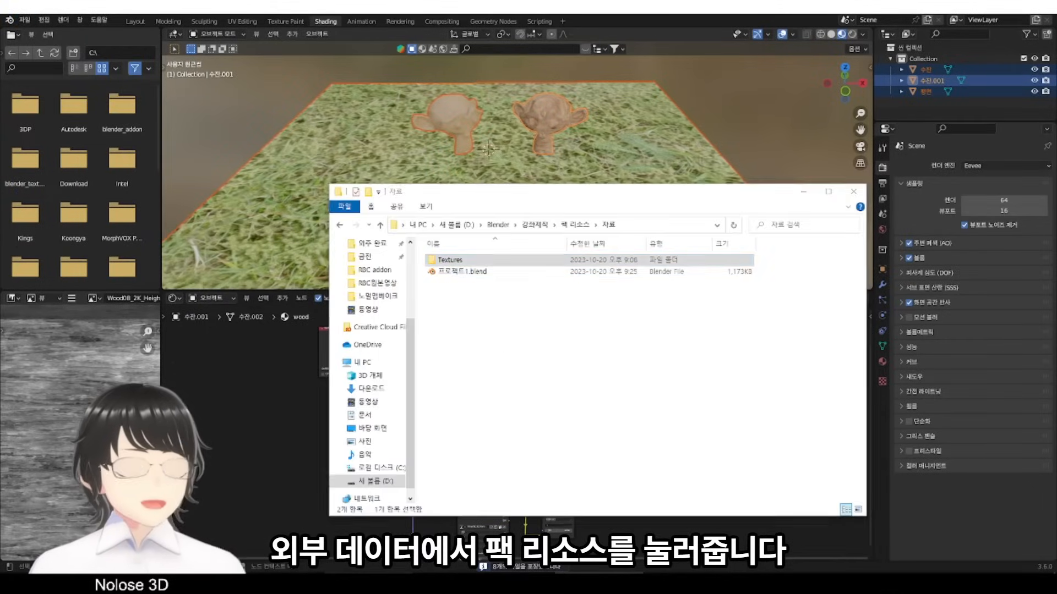
double_click(494, 262)
drag(791, 395, 458, 276)
click(605, 225)
click(599, 274)
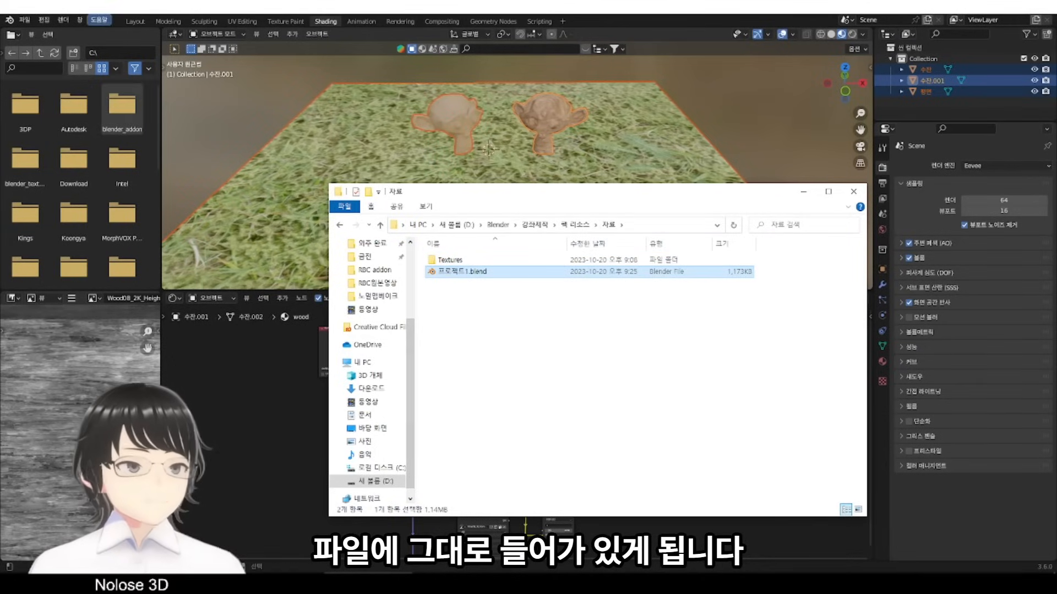
- Return to Blender and save the packed project as a new file named 프로젝트2.blend in the 자료 folder
click(22, 21)
click(22, 22)
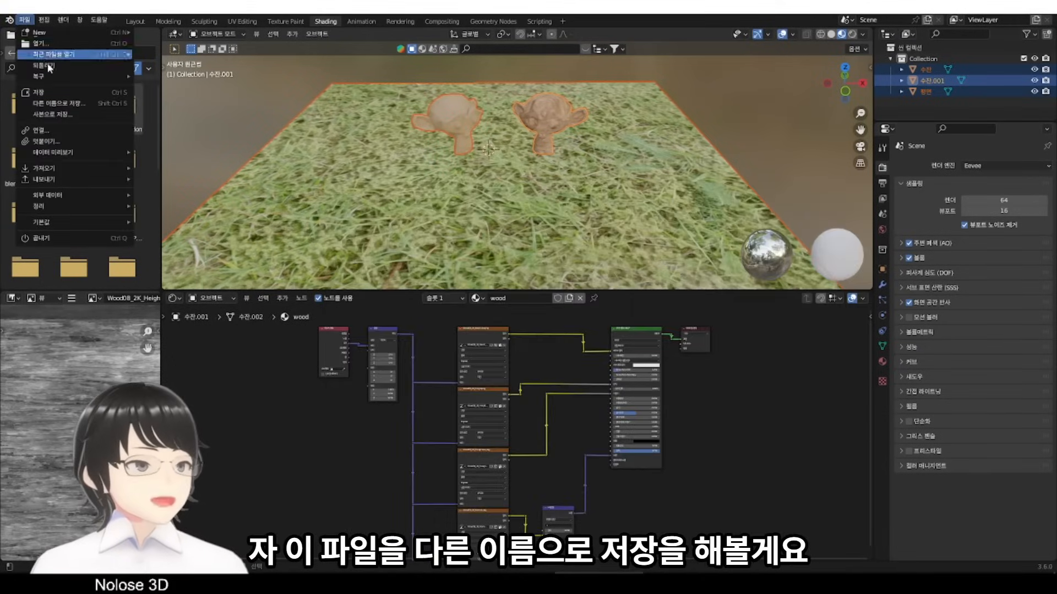
click(58, 103)
click(332, 433)
click(329, 435)
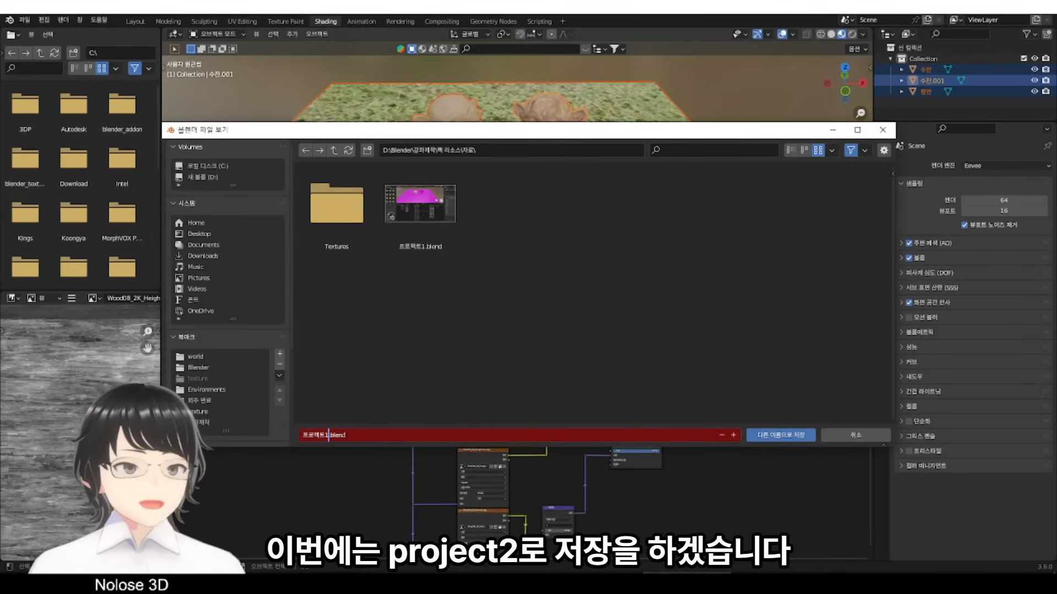
text(2)
key(Return)
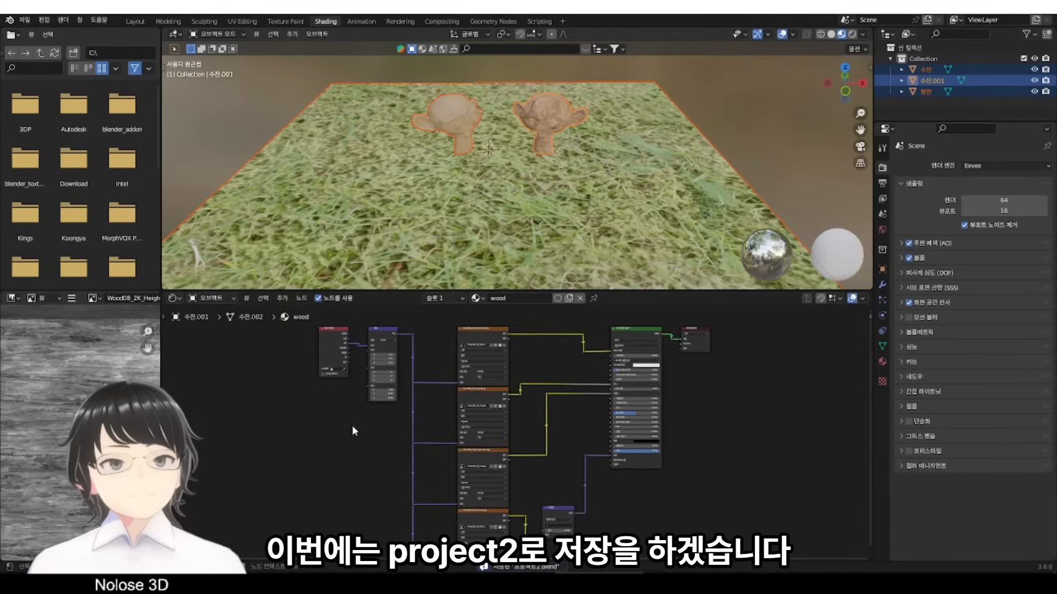
- Switch to File Explorer and compare the file sizes of 프로젝트1.blend and 프로젝트2.blend
key(alt+Tab)
click(567, 336)
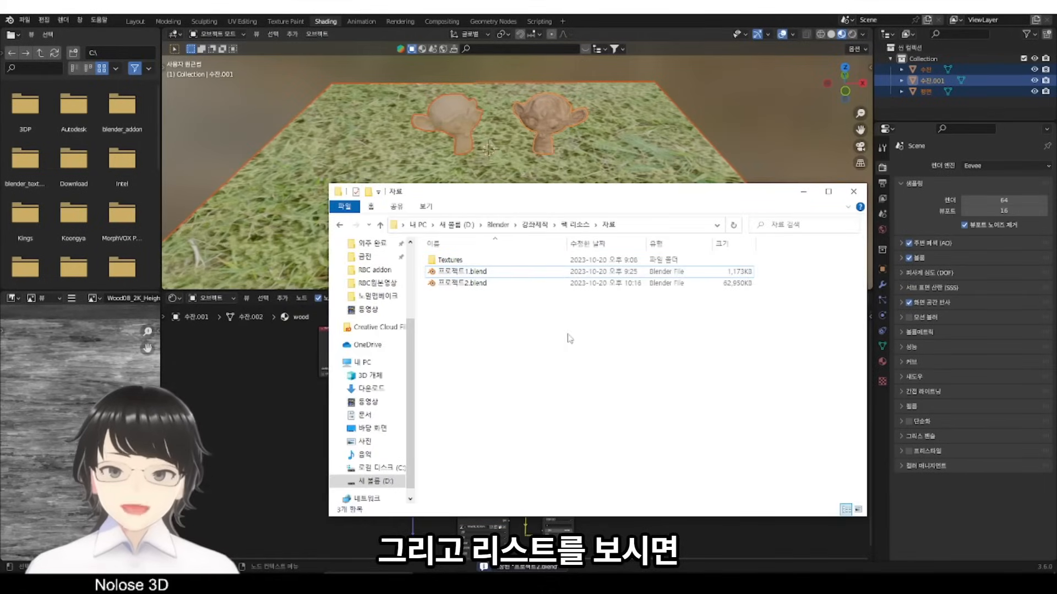
click(736, 272)
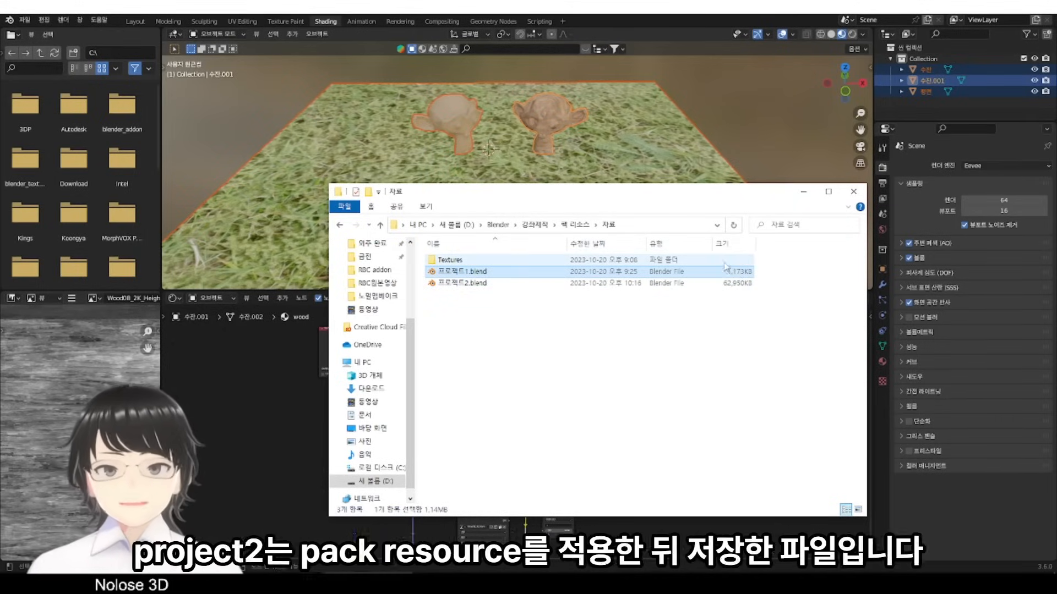
click(744, 284)
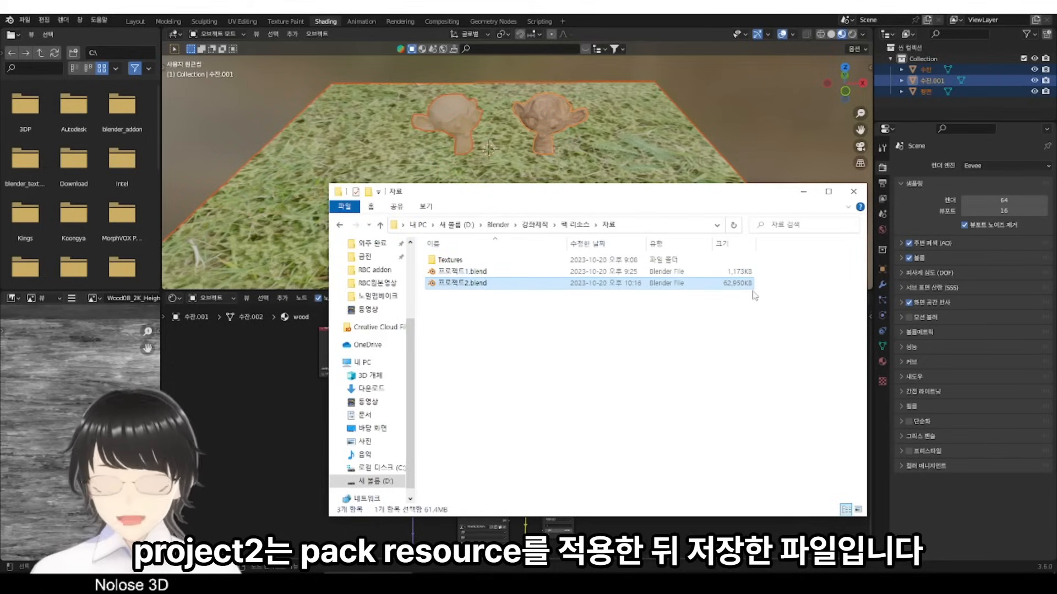
- Look through the images in the Textures folder, return to the 자료 folder and delete Textures
double_click(518, 261)
drag(842, 379, 427, 242)
click(611, 227)
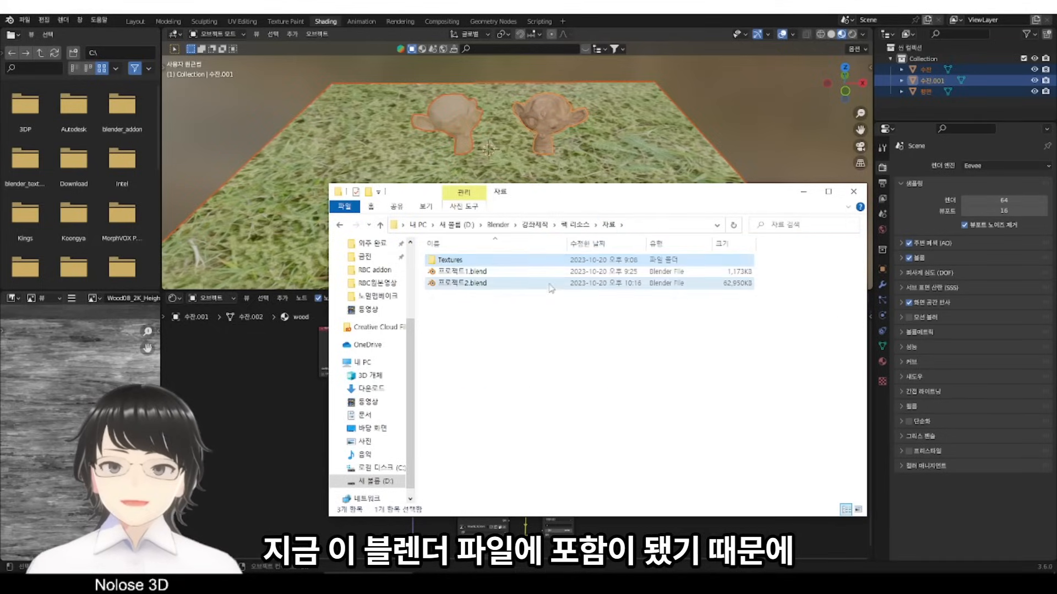
click(509, 260)
key(Delete)
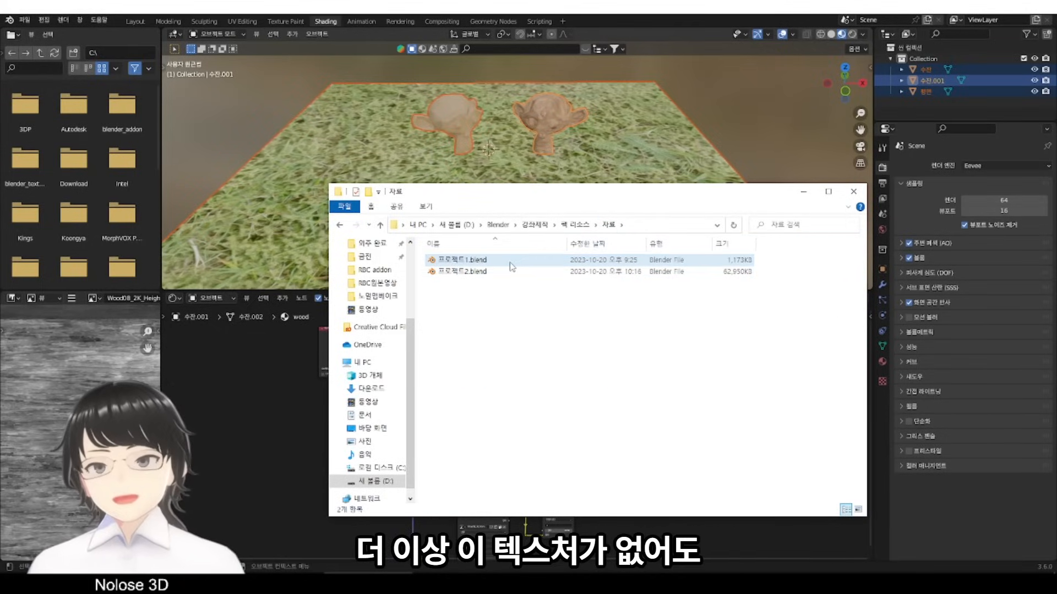
- Open 프로젝트1.blend and 프로젝트2.blend from the 자료 folder to compare their textures without the Textures folder
double_click(511, 262)
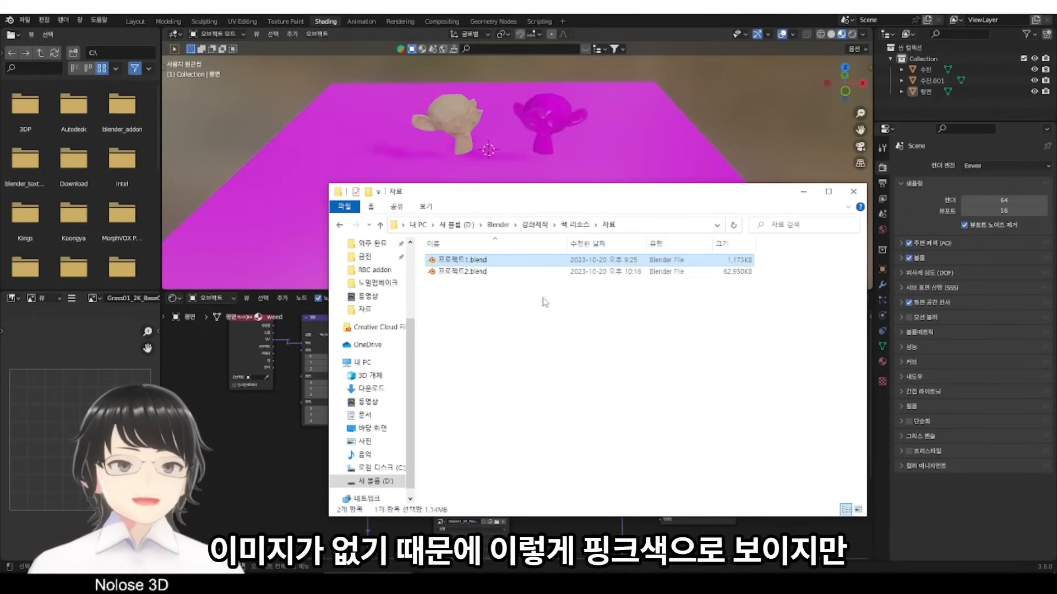
double_click(504, 271)
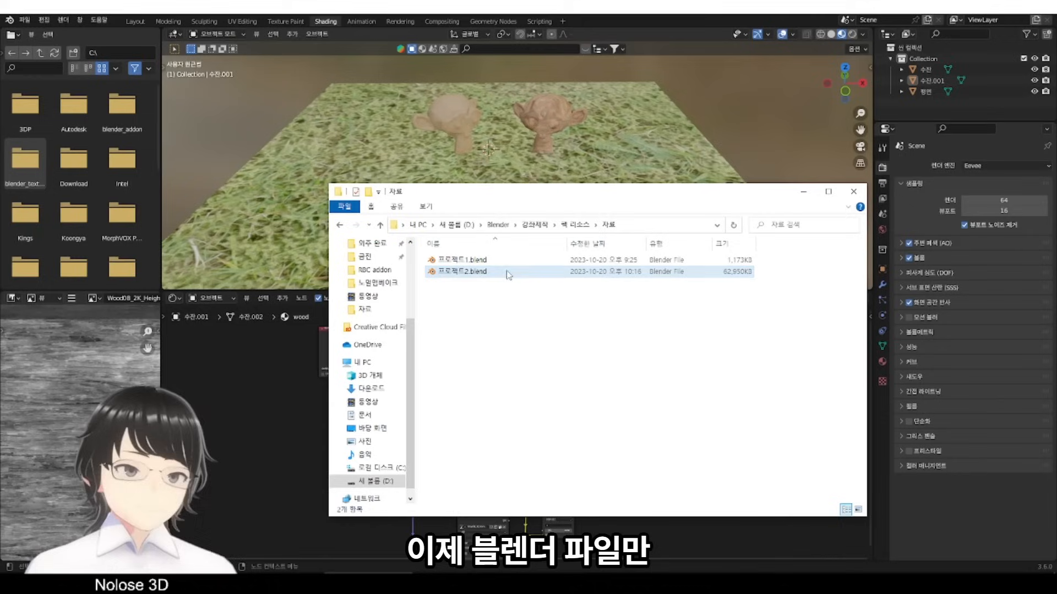
click(507, 273)
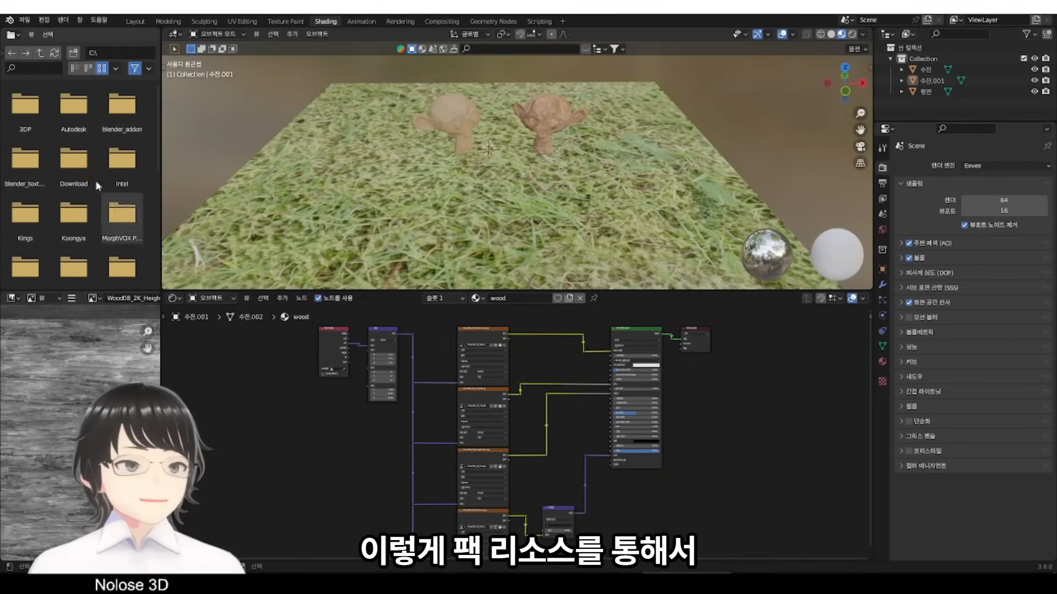
- In Blender, extract the packed images from 프로젝트2.blend with Unpack Resources
click(24, 20)
mouse_move(112, 198)
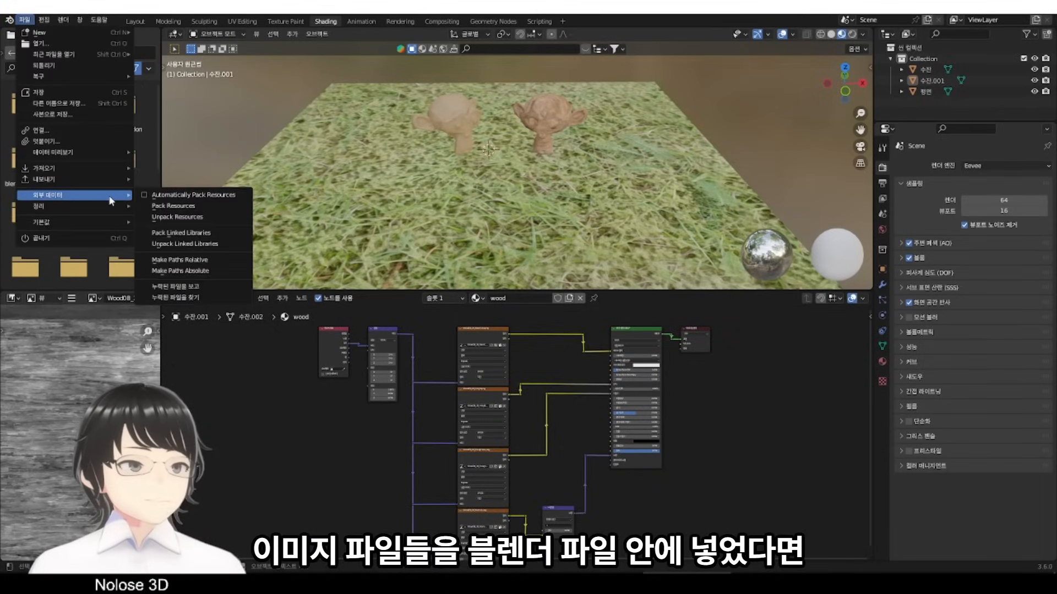
click(212, 222)
click(212, 223)
- Switch to File Explorer and inspect the images in the unpacked textures folder inside 자료
click(368, 583)
click(465, 263)
double_click(460, 263)
drag(839, 432, 482, 288)
click(609, 224)
click(637, 345)
- Save 프로젝트2.blend in Blender, and in File Explorer delete the extra file listed directly below it in the 자료 folder
click(317, 34)
key(ctrl+s)
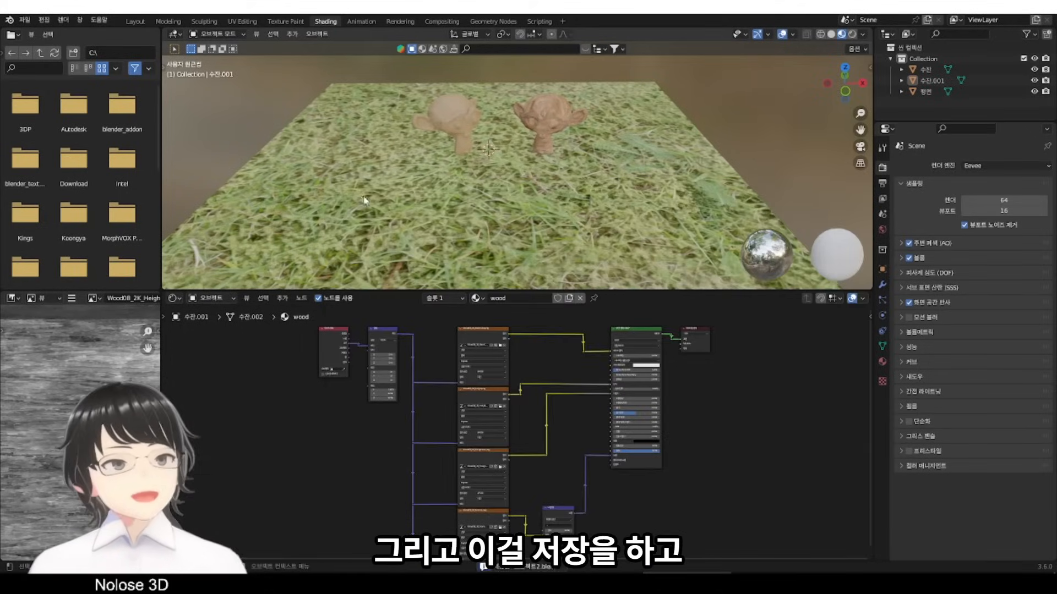
key(alt+Tab)
click(741, 285)
click(738, 294)
key(Delete)
- Examine the sizes of 프로젝트2.blend, 프로젝트ver3.blend and 프로젝트ver4.blend and the images in the textures folder
click(493, 261)
mouse_move(476, 260)
mouse_down()
mouse_move(489, 286)
mouse_move(472, 263)
mouse_up()
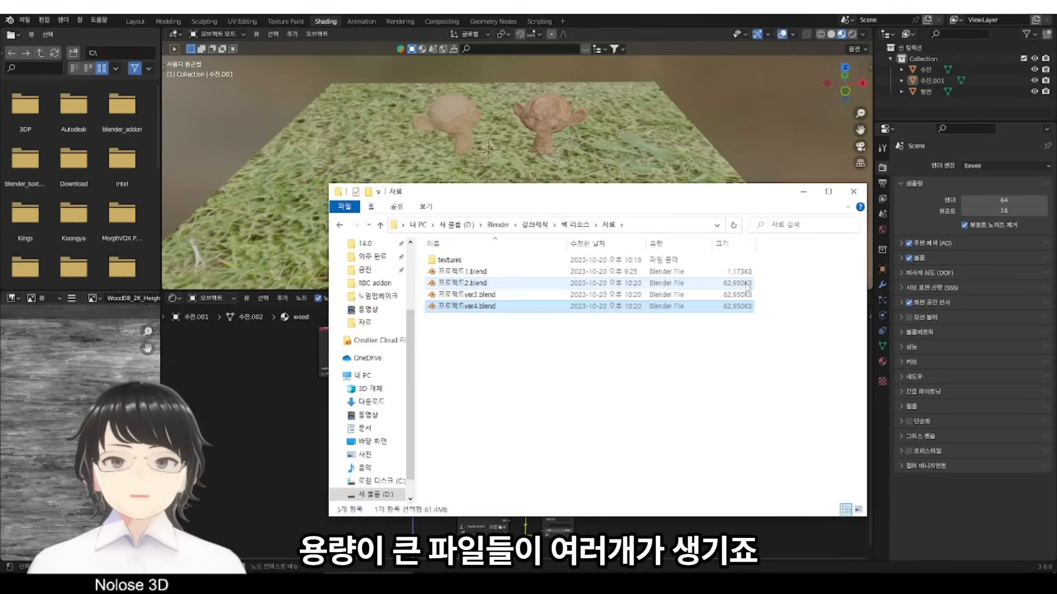
click(751, 306)
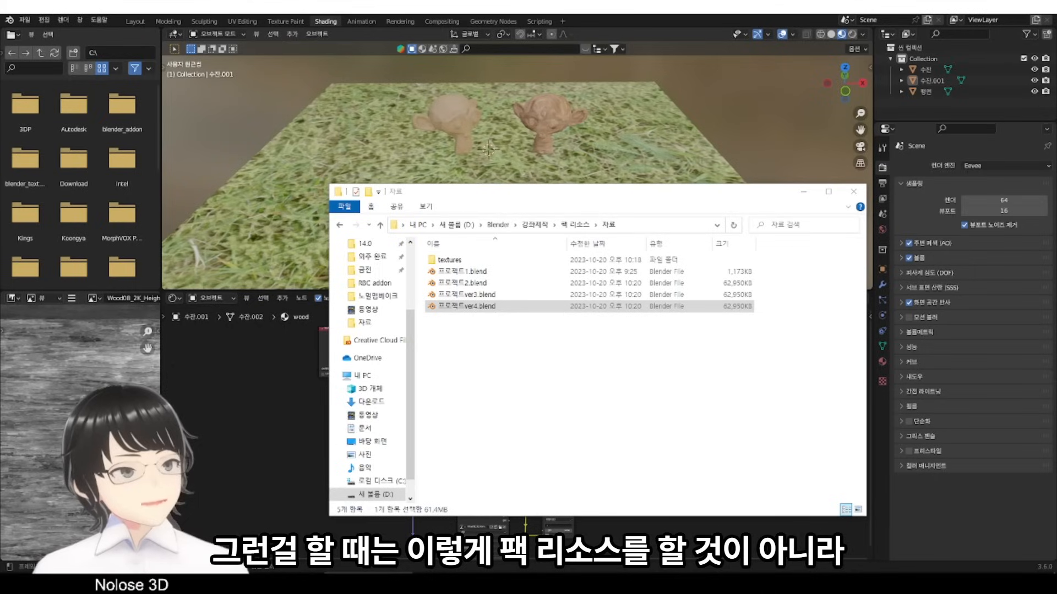
double_click(449, 259)
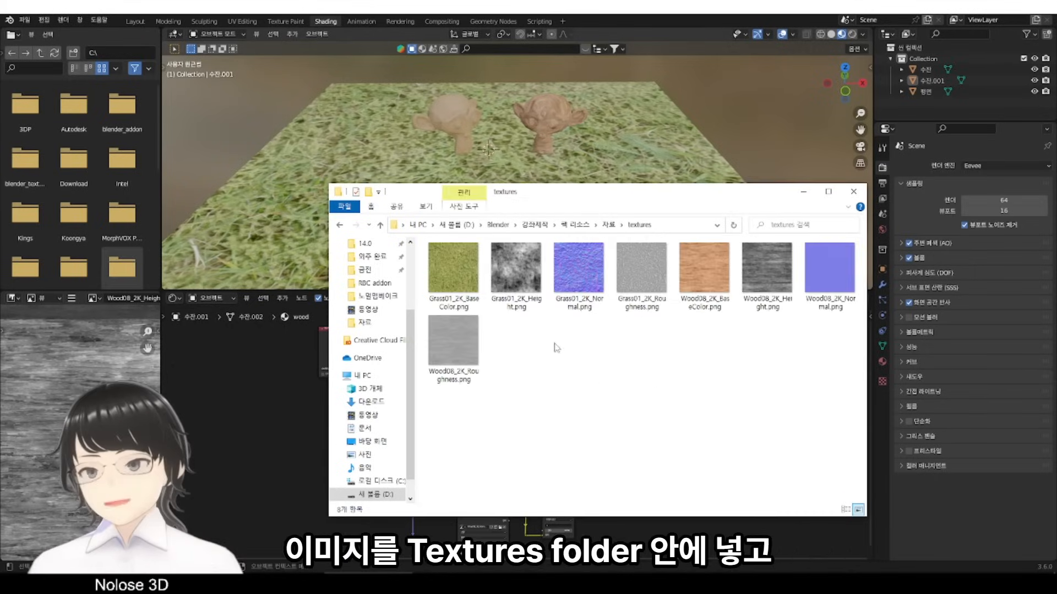
click(608, 225)
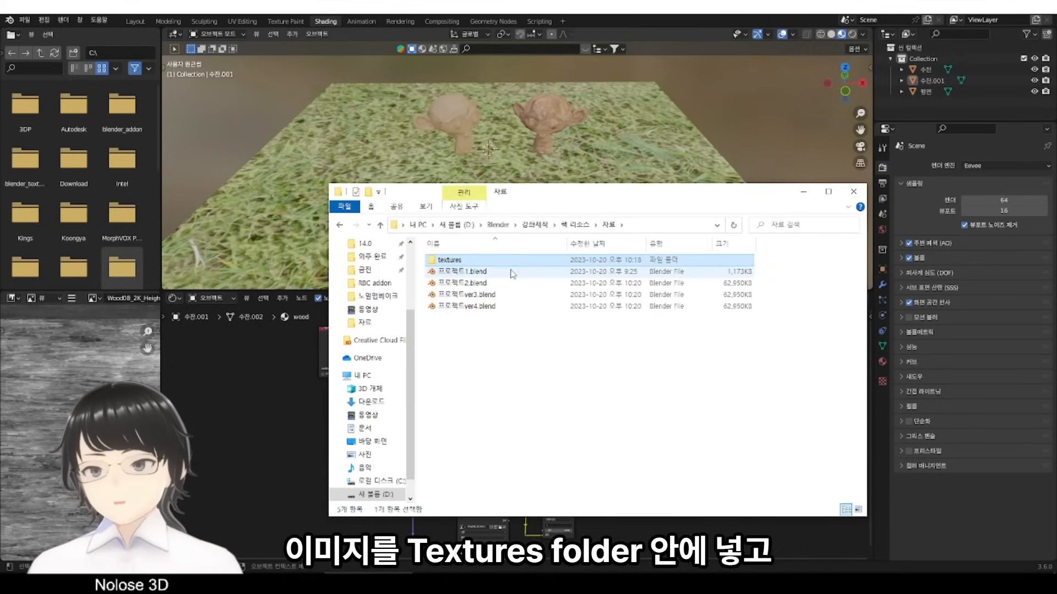
drag(583, 374, 512, 282)
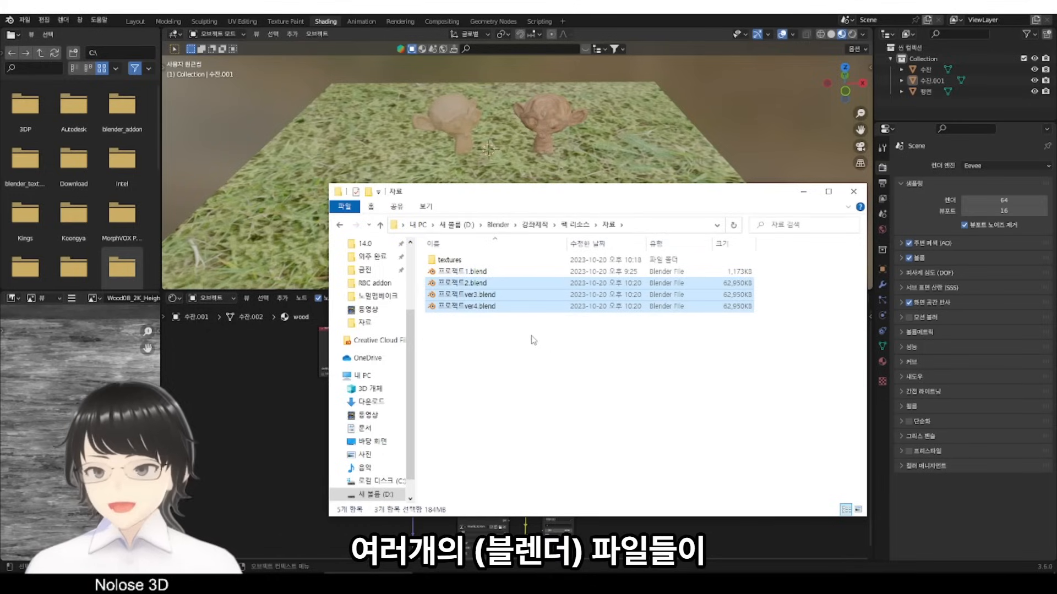
double_click(488, 261)
drag(728, 383, 453, 306)
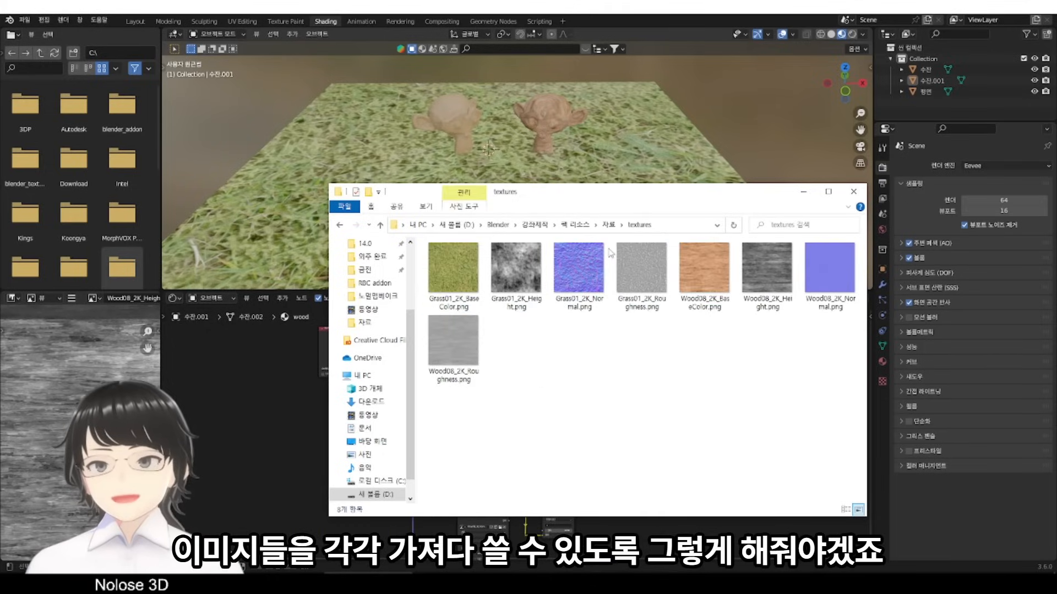
click(609, 224)
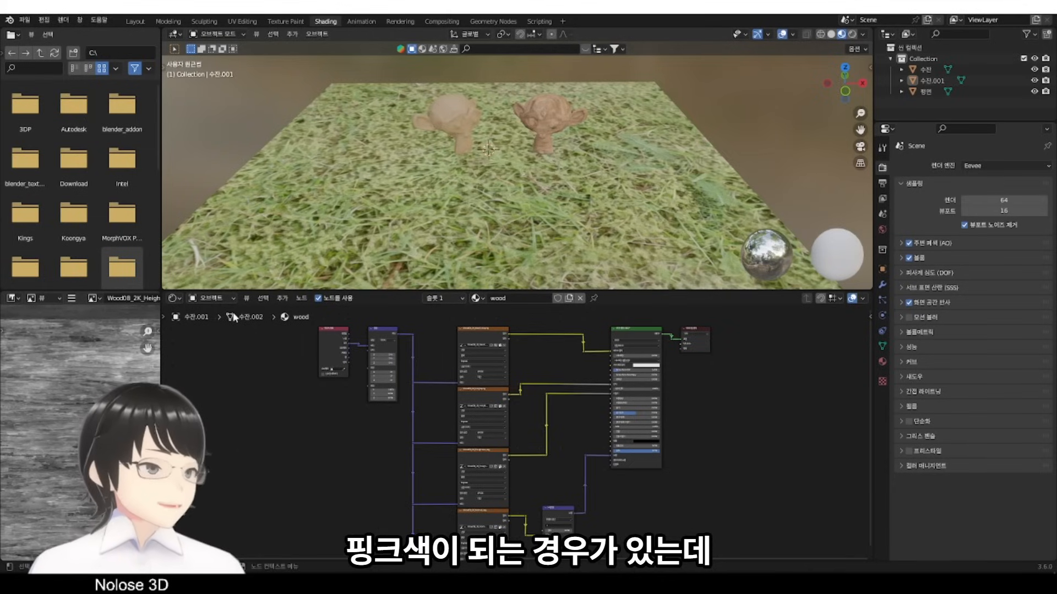
- In Blender, switch the Shader Editor to World, add Environment Texture, Mapping and Texture Coordinate nodes to the Background, and reposition the Environment Texture
click(211, 298)
click(211, 297)
click(209, 322)
click(550, 366)
key(ctrl+t)
scroll(517, 408, up, 6)
middle_drag(506, 374, 527, 481)
scroll(527, 480, up, 2)
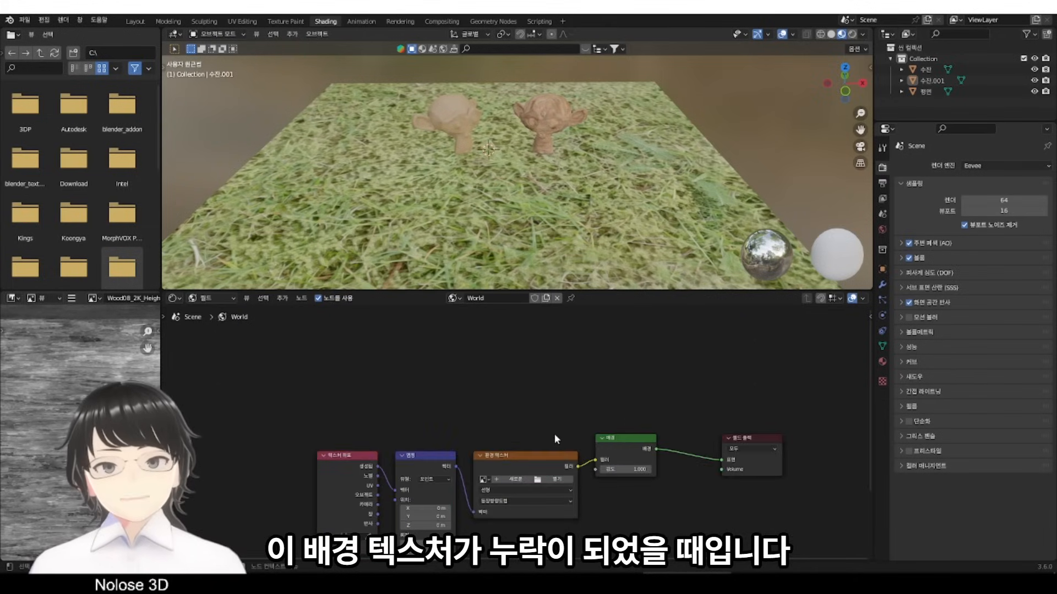
drag(509, 475, 490, 404)
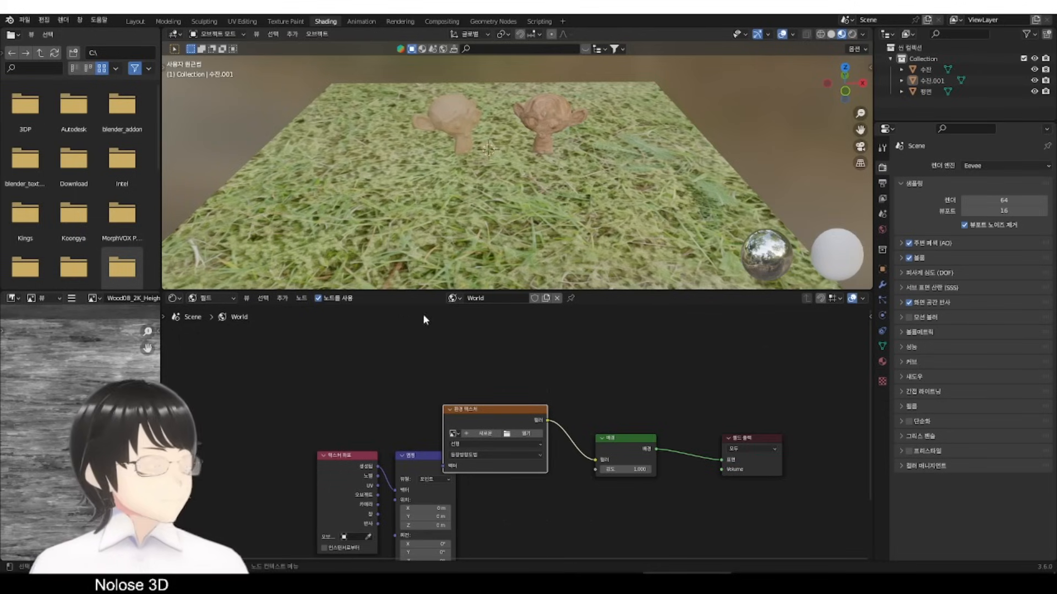
- Select the grass ground plane in the viewport and open the Shader Editor's shader type choices
click(536, 200)
click(207, 299)
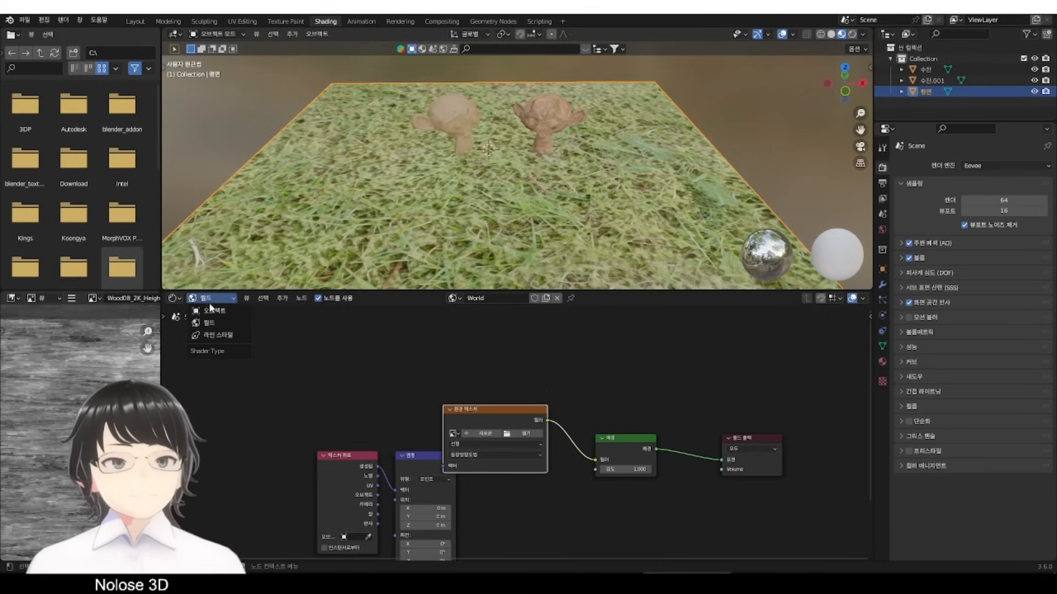